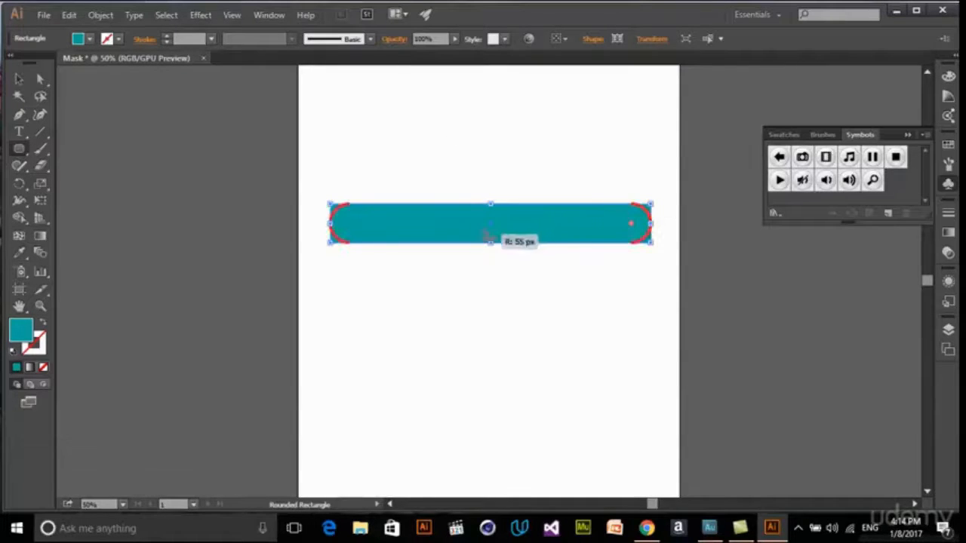
- Move the teal rounded rectangle down to the middle of the artboard and make it slightly taller
left_click(19, 79)
left_click_drag(589, 235, 590, 255)
left_click_drag(491, 266, 535, 289)
- Fill the rounded rectangle with a medium gray swatch and nudge the shape slightly upward
left_click(89, 38)
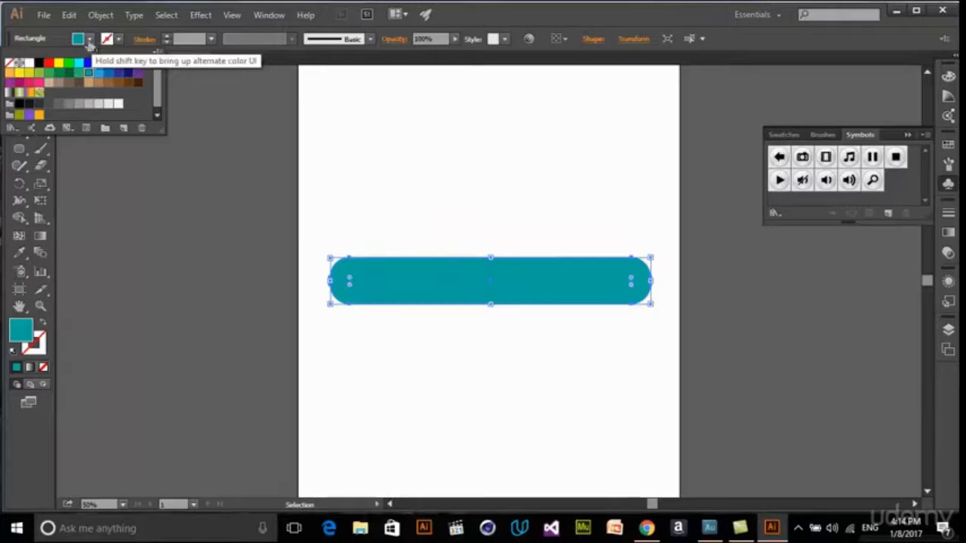
left_click(91, 109)
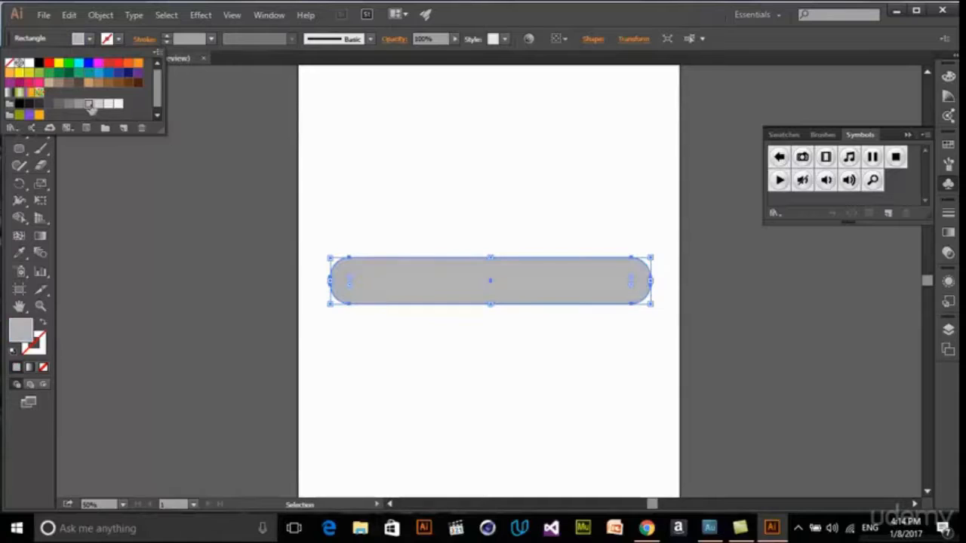
left_click(78, 105)
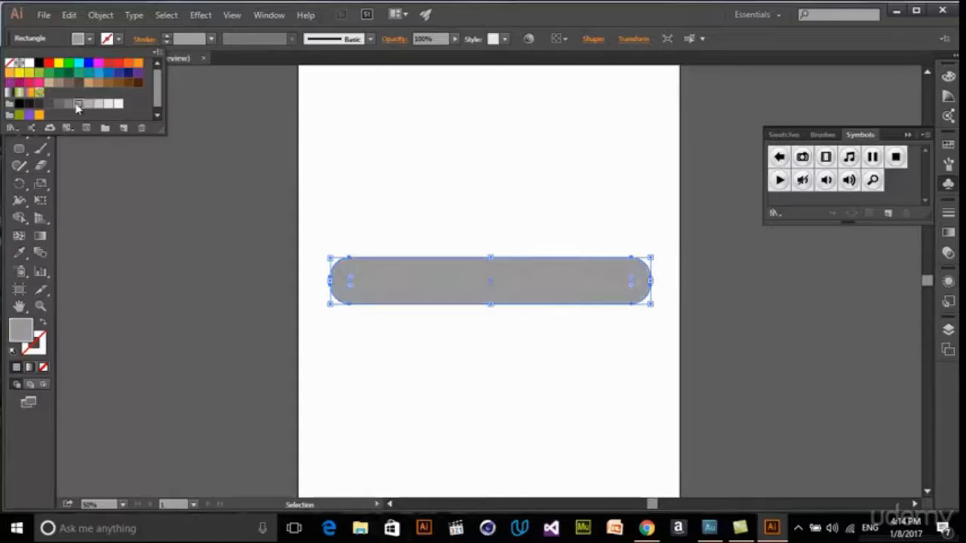
left_click(70, 105)
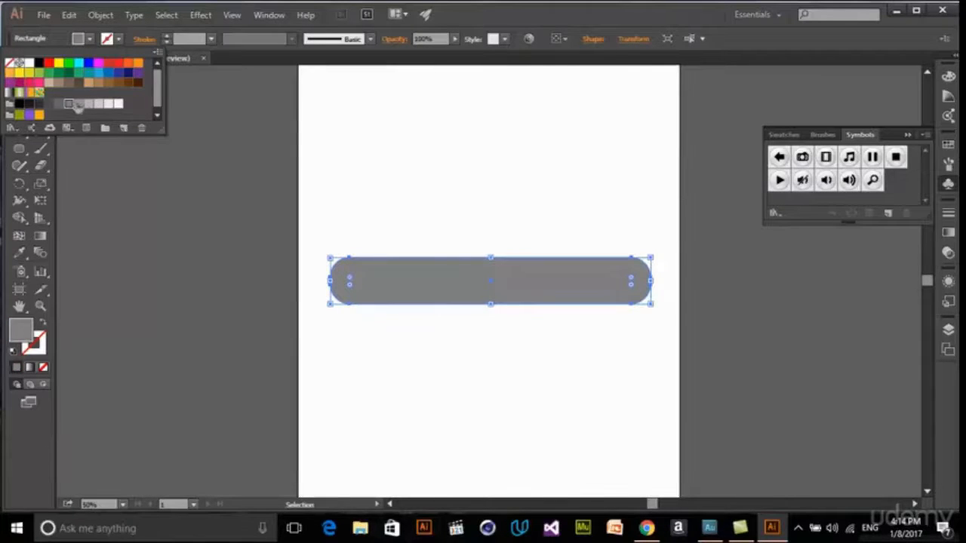
left_click(538, 168)
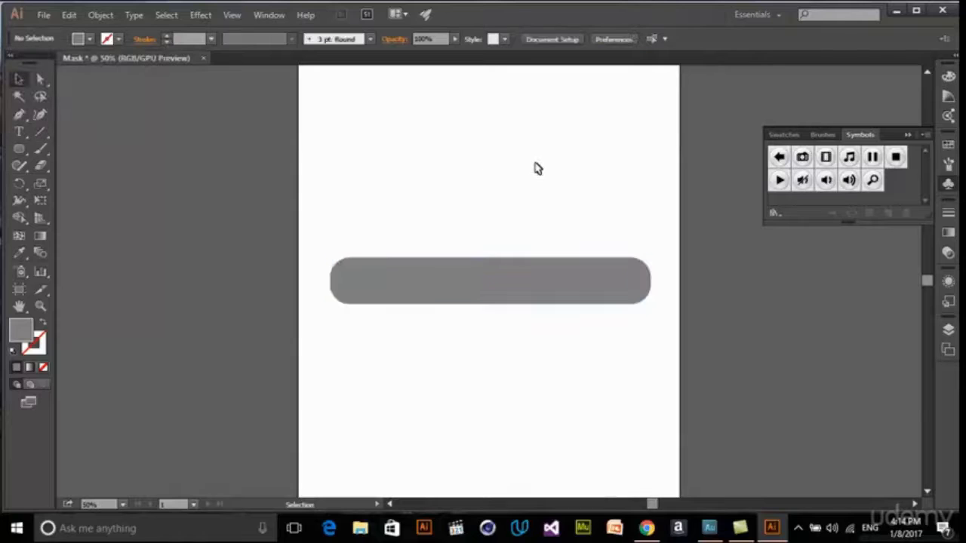
left_click_drag(553, 282, 553, 278)
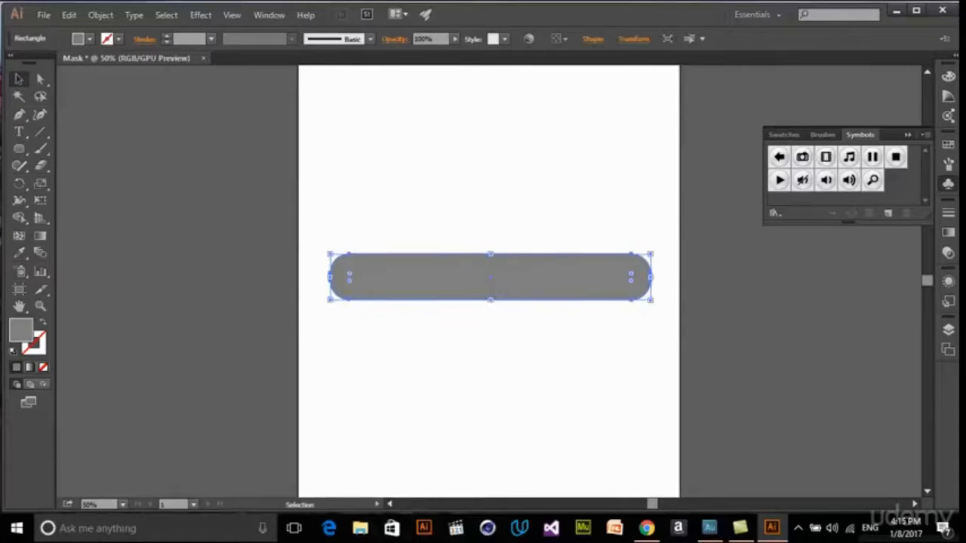
- Add the text "HELP", place it on the gray rectangle and enlarge it to 36 pt
left_click(19, 132)
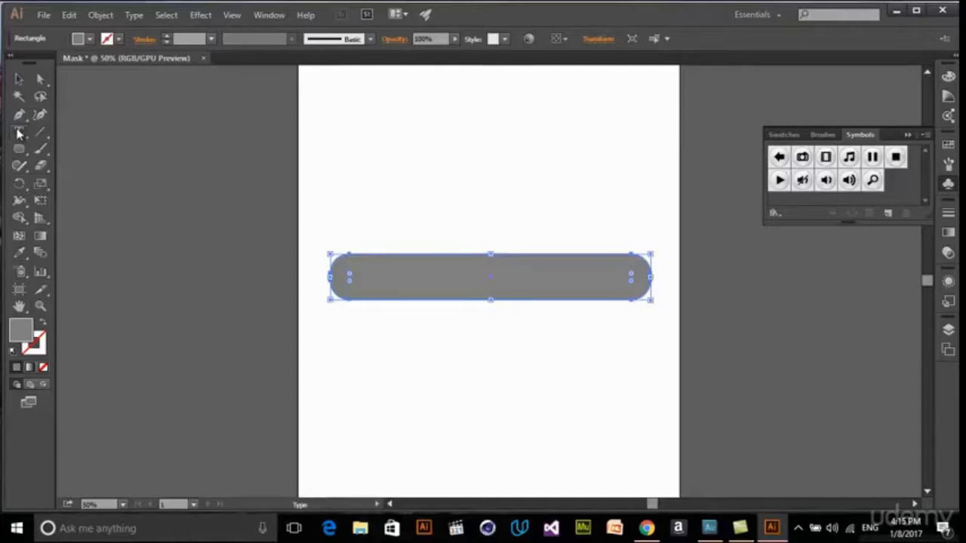
left_click(462, 379)
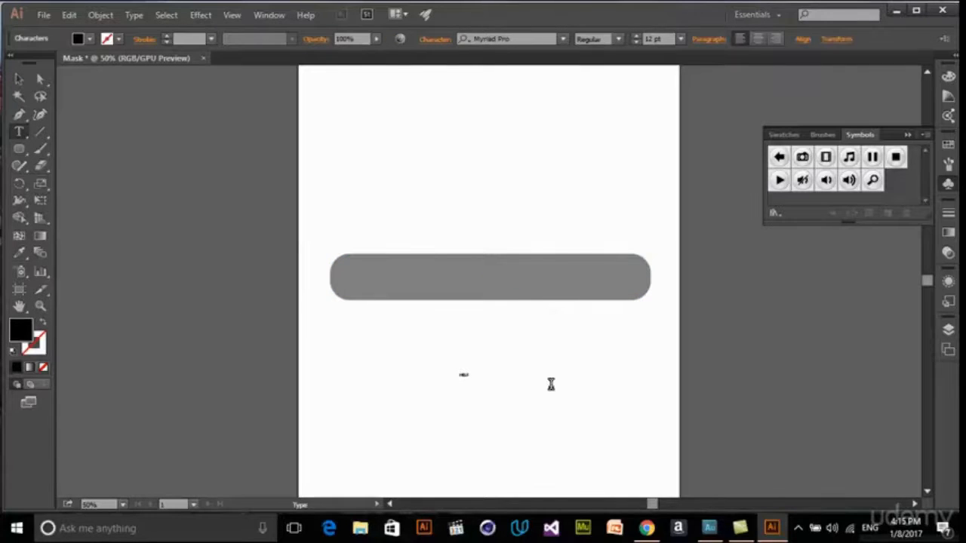
left_click(18, 78)
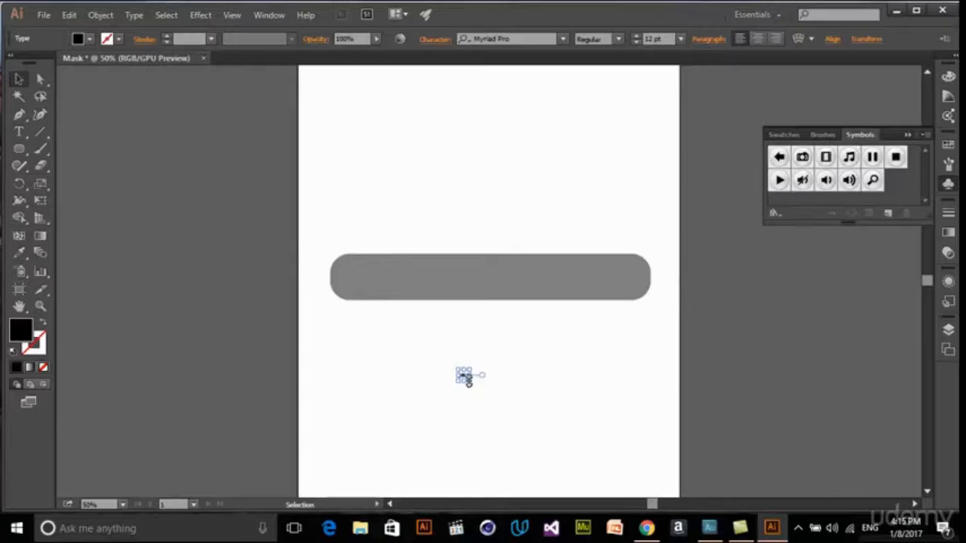
left_click_drag(468, 382, 491, 276)
- Replace the "HELP" text on the rectangle with "Button Text"
key("t")
double_click(489, 273)
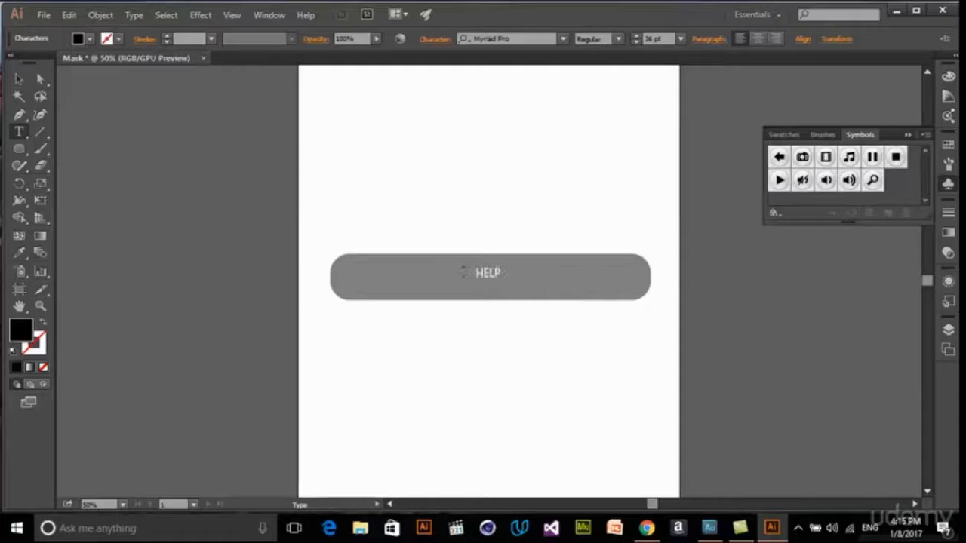
type("Ty")
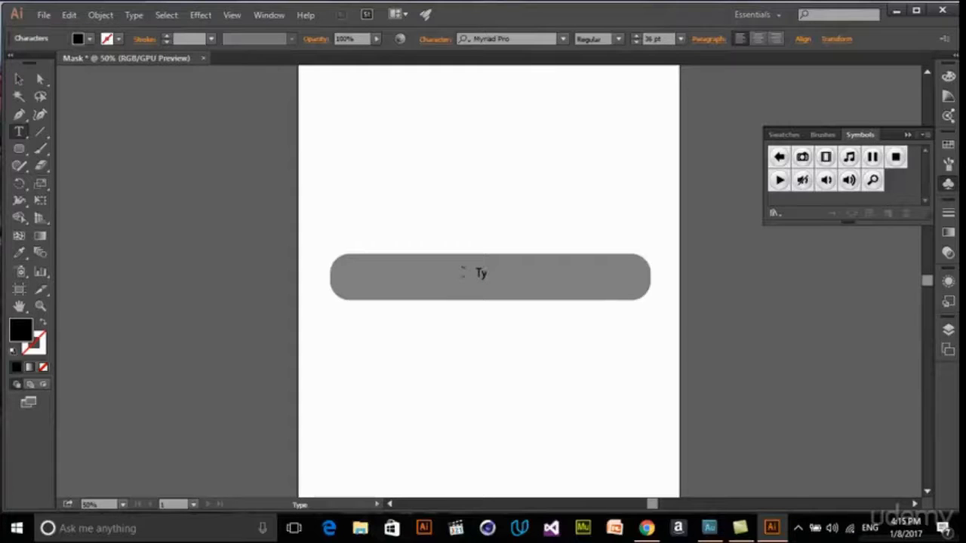
type("tton Text")
key("Escape")
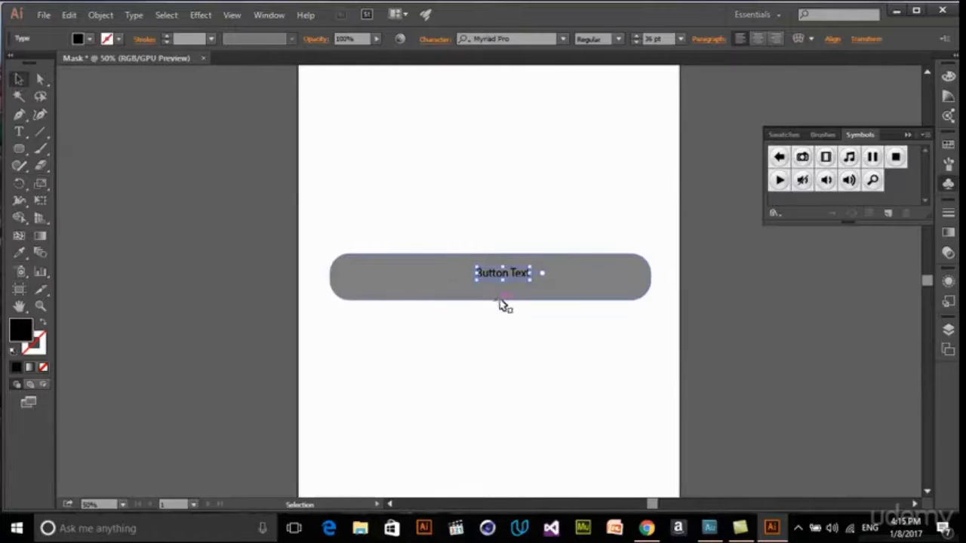
- Change the label on the rectangle to "Text Field"
key("t")
left_click_drag(532, 272, 448, 270)
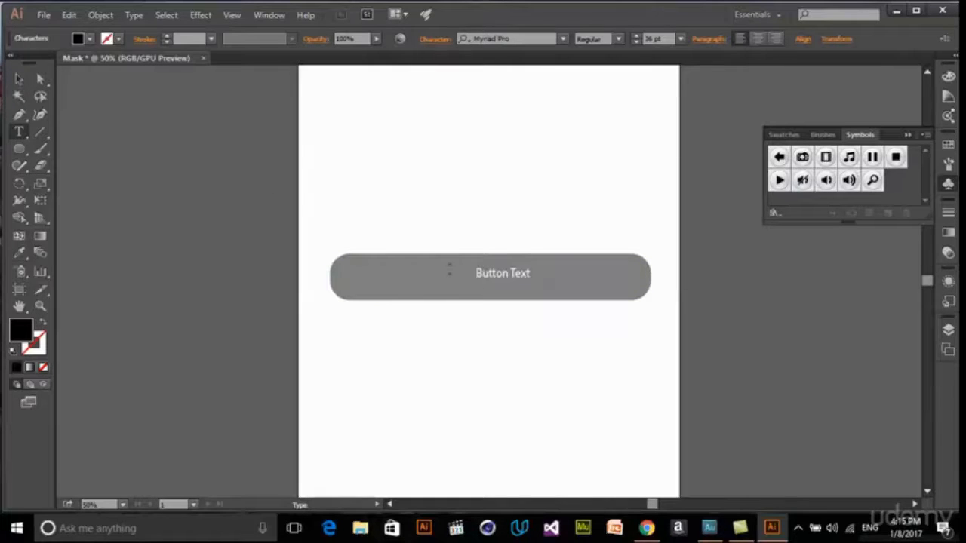
key("BackSpace")
- Enlarge the label to 73.84 pt and center it on the gray rectangle
left_click(20, 80)
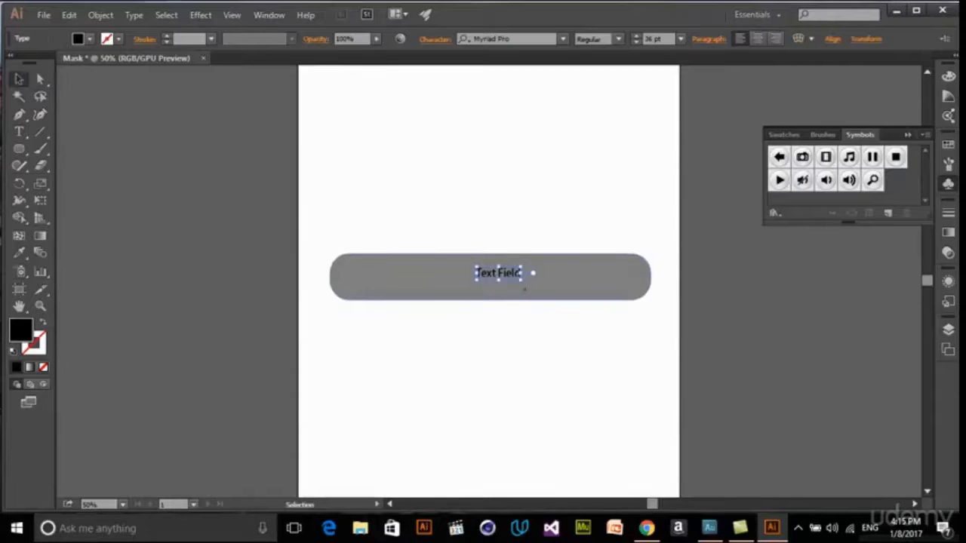
mouse_move(523, 282)
left_mouse_down()
mouse_move(565, 294)
mouse_move(515, 280)
mouse_move(526, 279)
left_mouse_up()
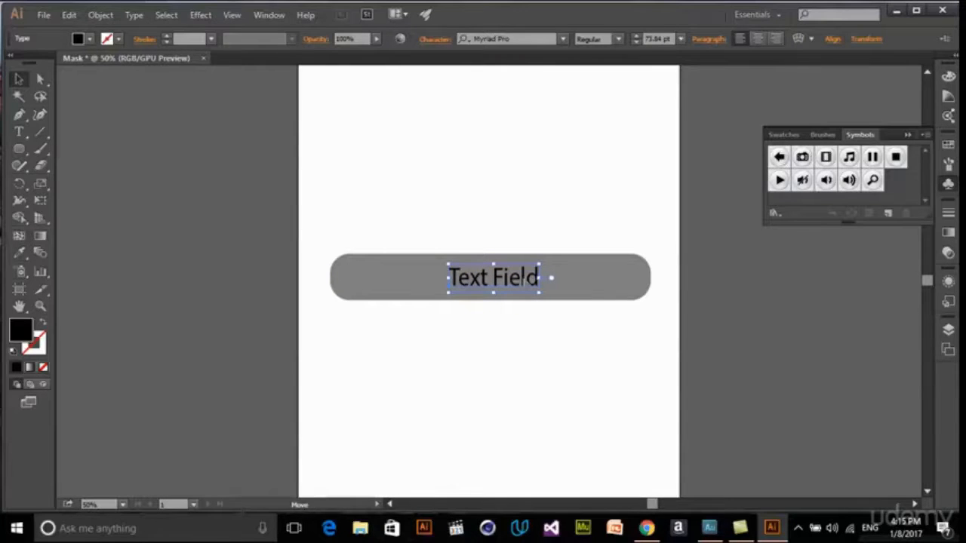
left_click(643, 334)
- Replace the label with "Button" and move it toward the rectangle's center
key("t")
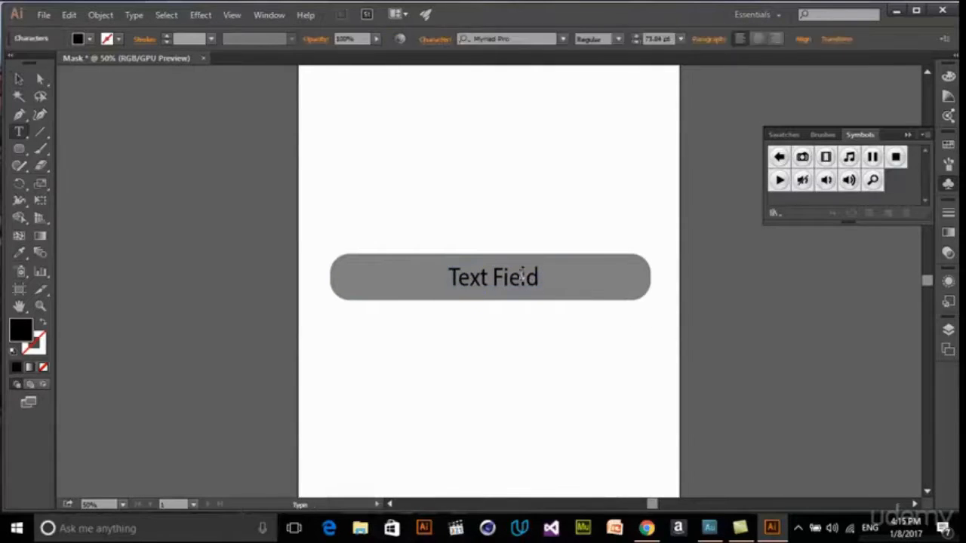
left_click(522, 277)
key("ctrl+a")
type("Bu")
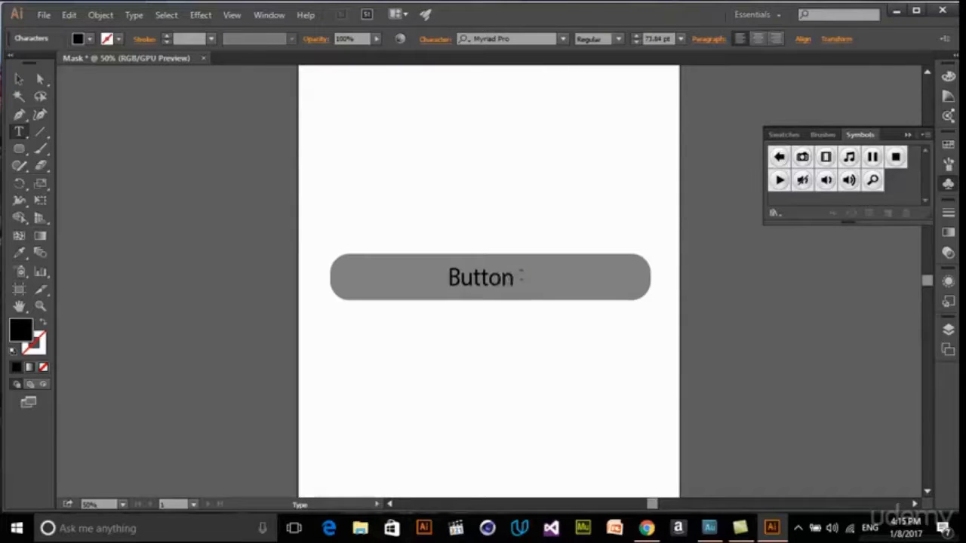
left_click(19, 79)
mouse_move(497, 283)
left_mouse_down()
mouse_move(527, 279)
mouse_move(512, 278)
left_mouse_up()
- Narrow the gray rectangle from both ends around the label, dismissing the download notification
left_click(592, 280)
left_click_drag(651, 277, 617, 277)
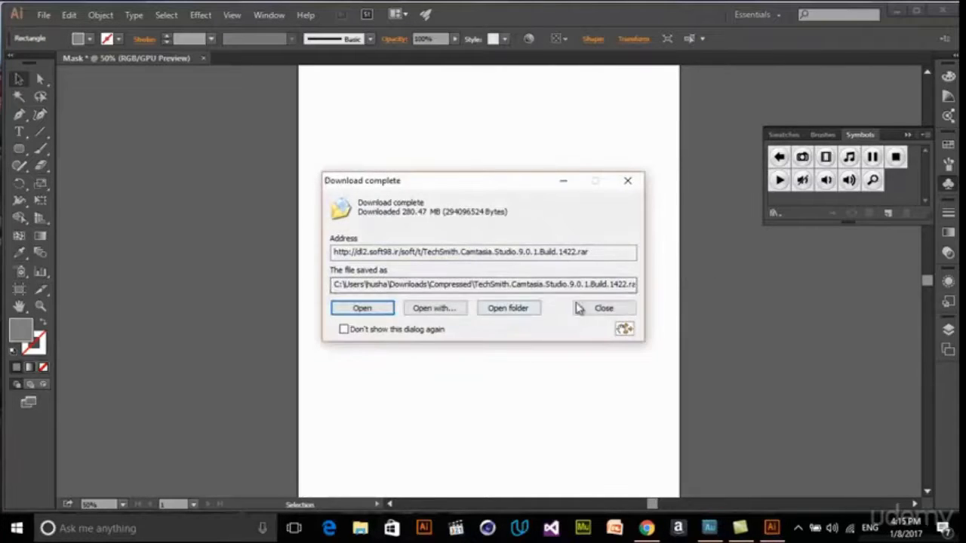
left_click(595, 308)
left_click_drag(328, 277, 389, 277)
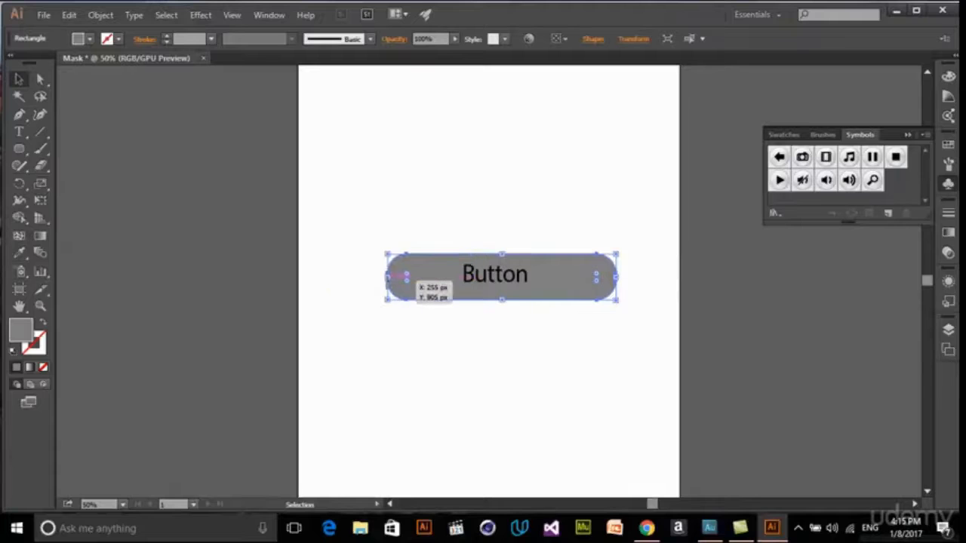
- Move the rectangle to the artboard's horizontal center and align the "Button" label in its middle
left_click(505, 277)
left_click_drag(641, 336, 457, 219)
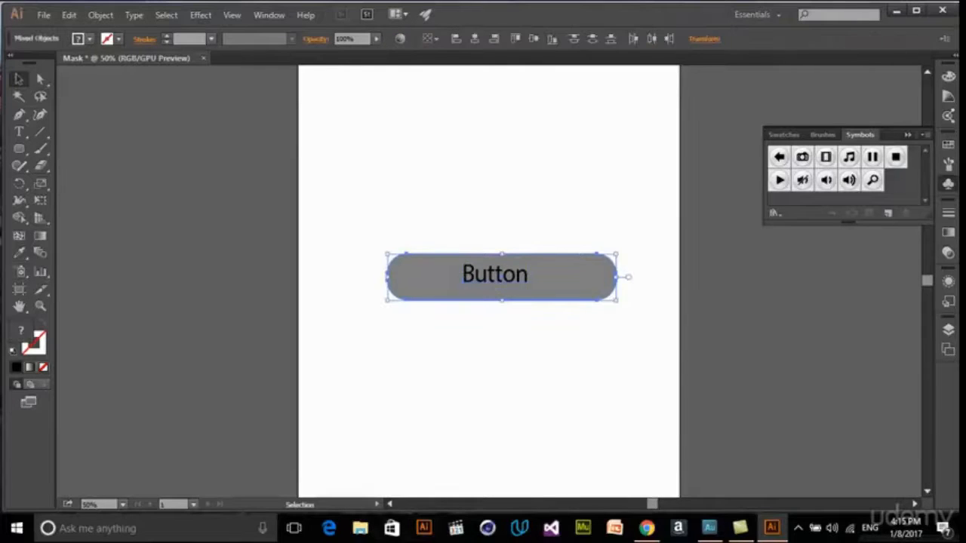
left_click_drag(567, 282, 557, 282)
left_click(555, 311)
left_click_drag(499, 276, 511, 276)
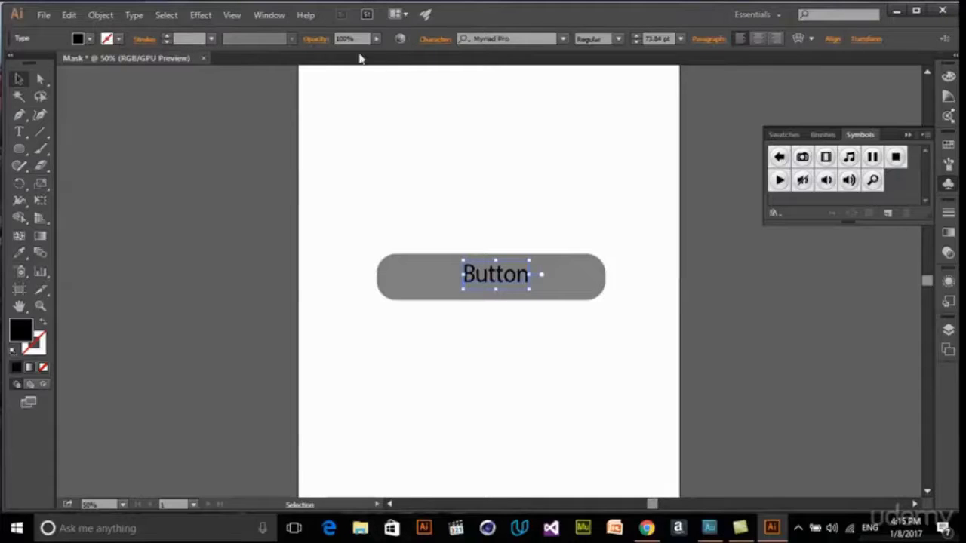
- Fill the "Button" label with a near-white gray swatch and center it on the rectangle
left_click(90, 40)
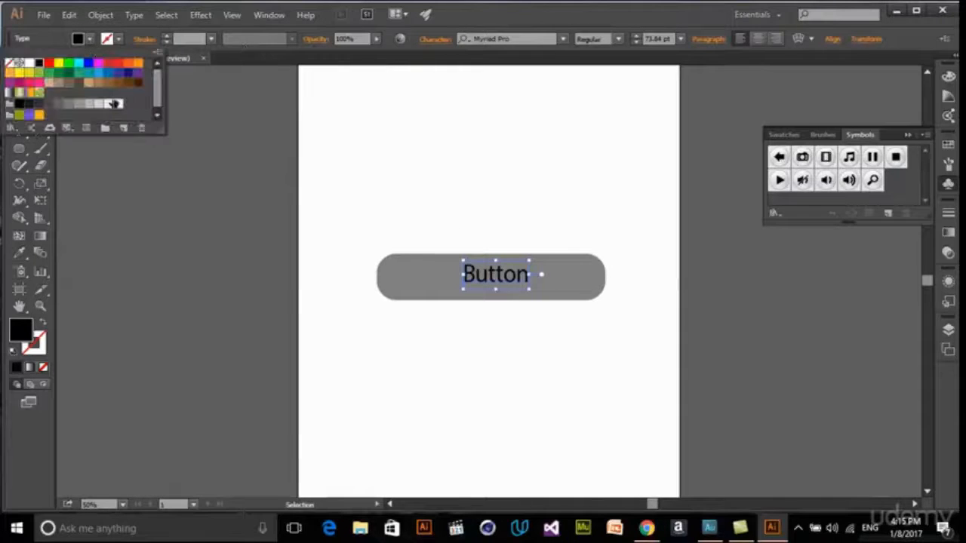
left_click(113, 103)
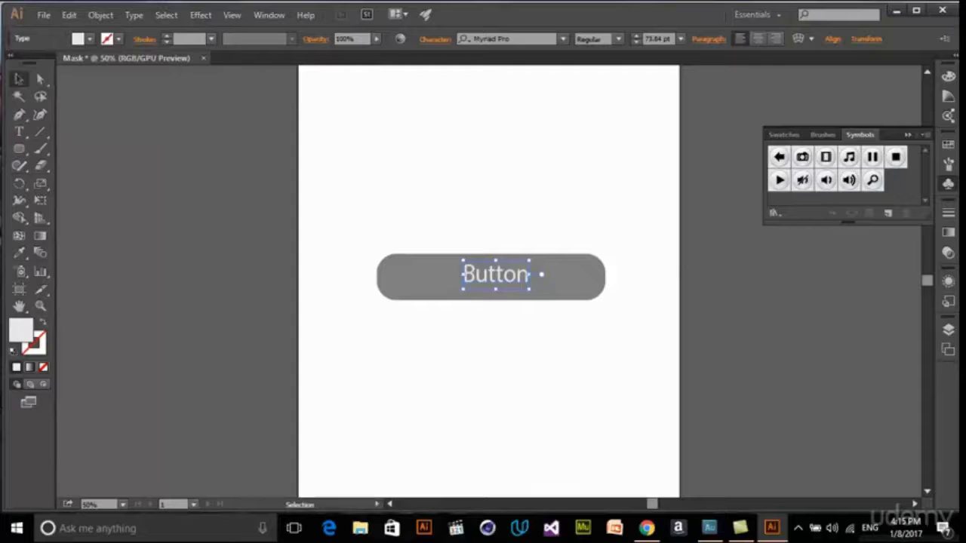
left_click(536, 327)
- Duplicate the gray rectangle about 12 px straight down and fill the copy with light gray
left_click(580, 293)
left_click_drag(580, 293, 580, 298)
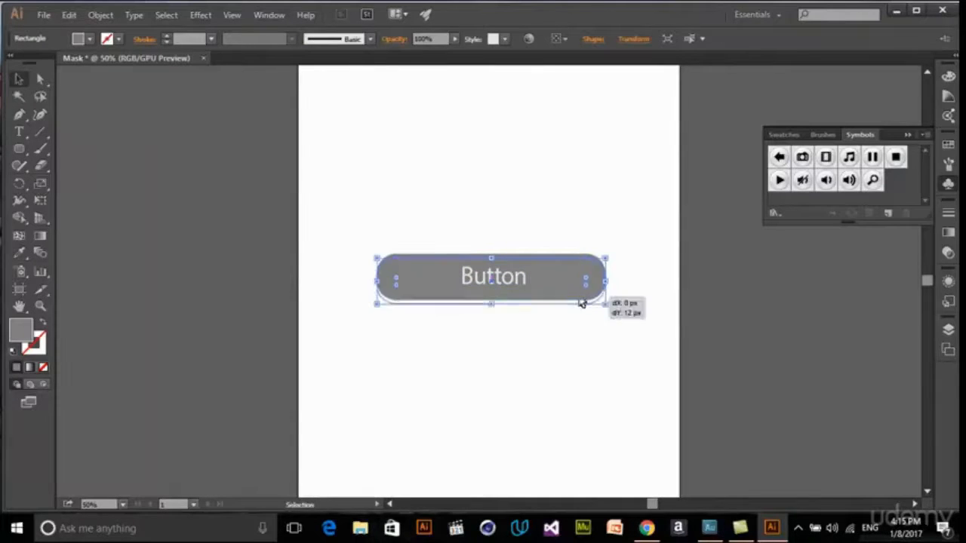
left_click(89, 38)
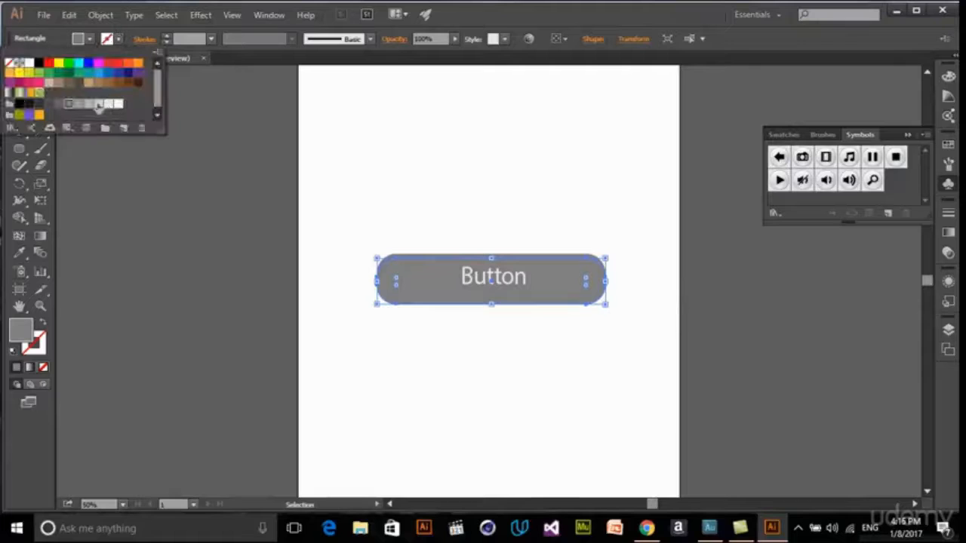
left_click(98, 104)
left_click(680, 304)
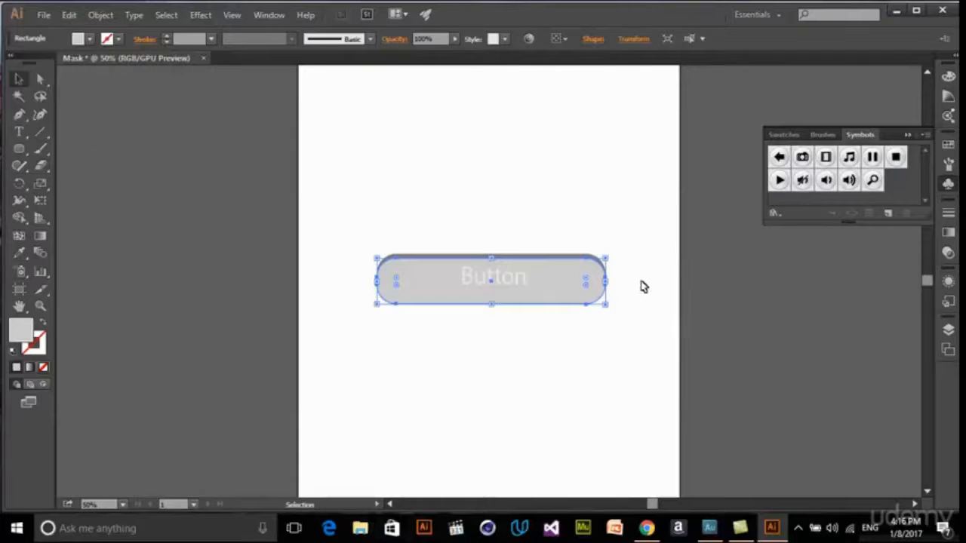
- Try to restack the dark gray rectangle by cutting and pasting it, and undo the attempt
left_click(578, 256)
key("ctrl+x")
key("ctrl+v")
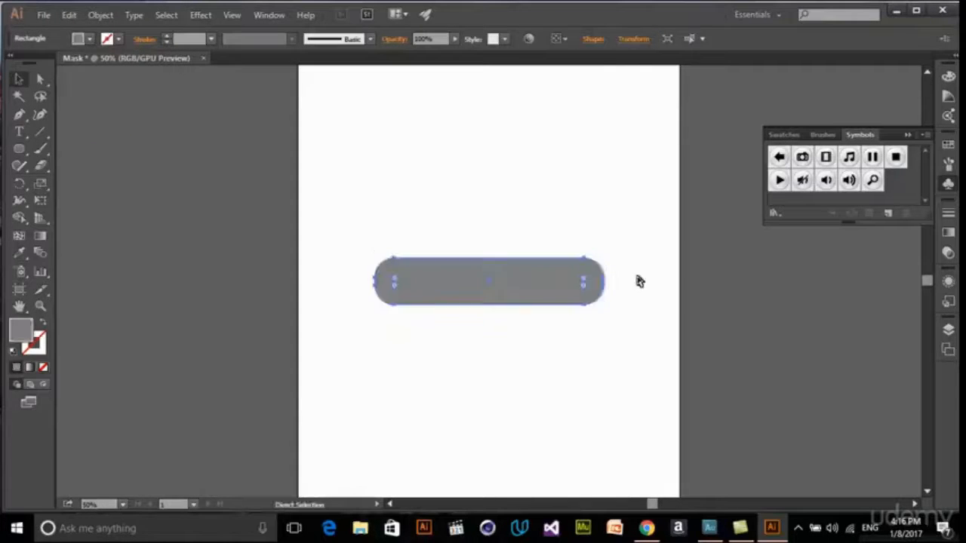
key("ctrl+z")
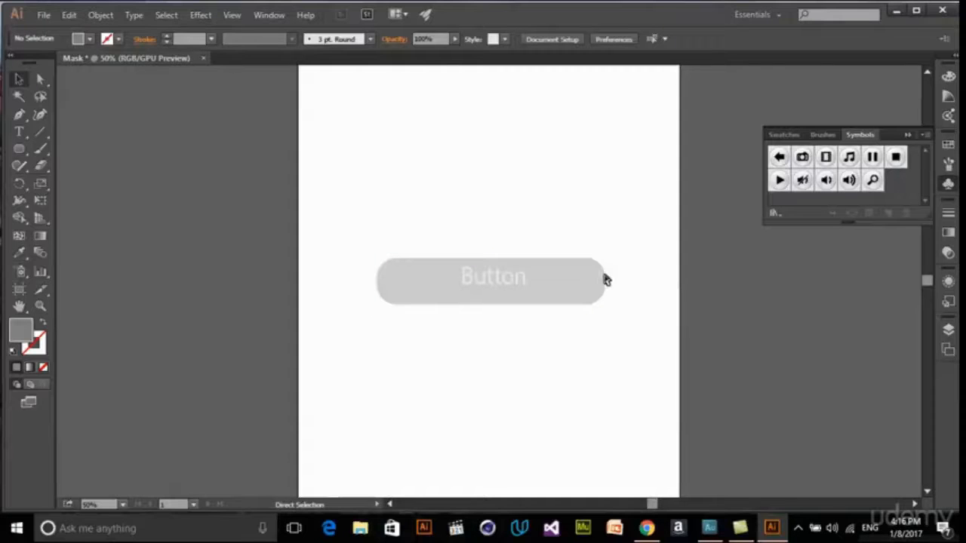
left_click(598, 279)
key("v")
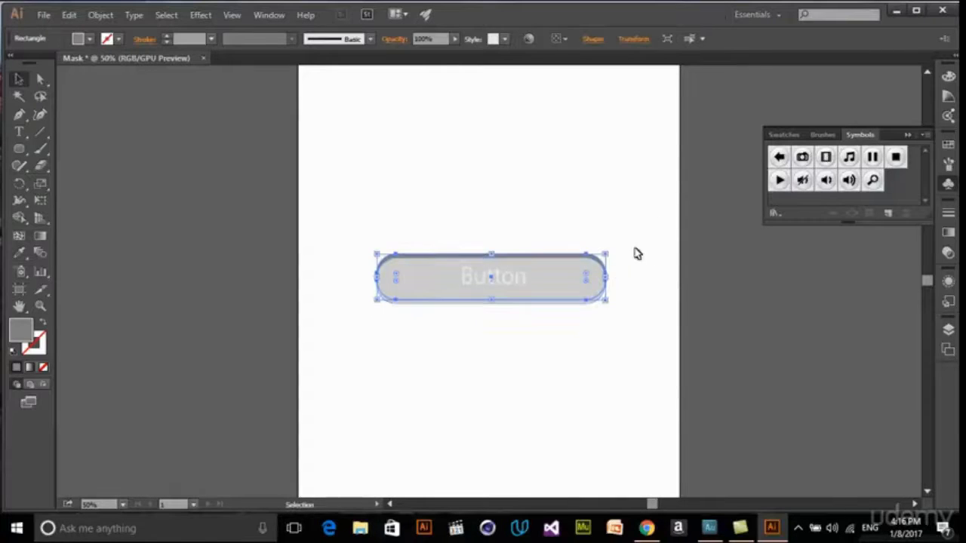
- Send the light gray copy behind the dark gray rectangle as the button's lower edge
right_click(581, 306)
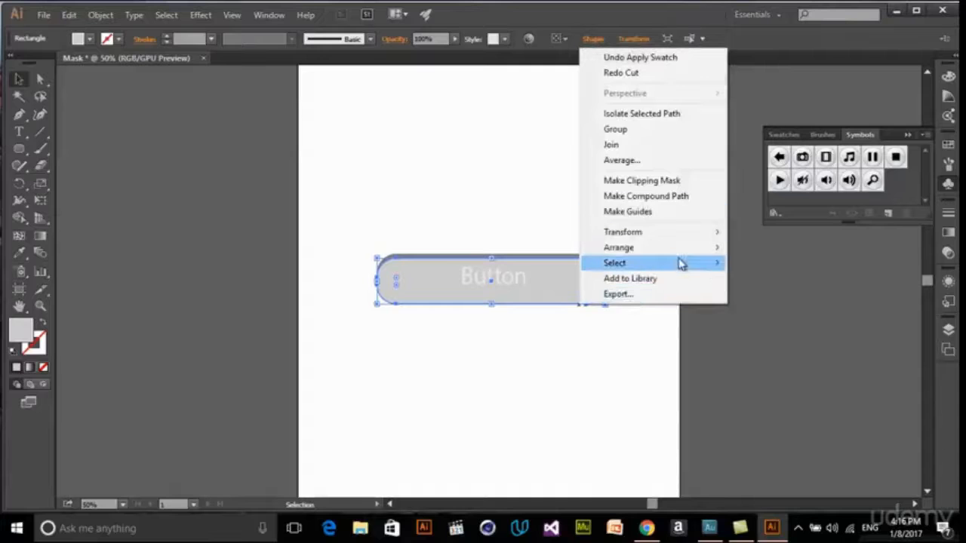
mouse_move(679, 249)
left_click(859, 295)
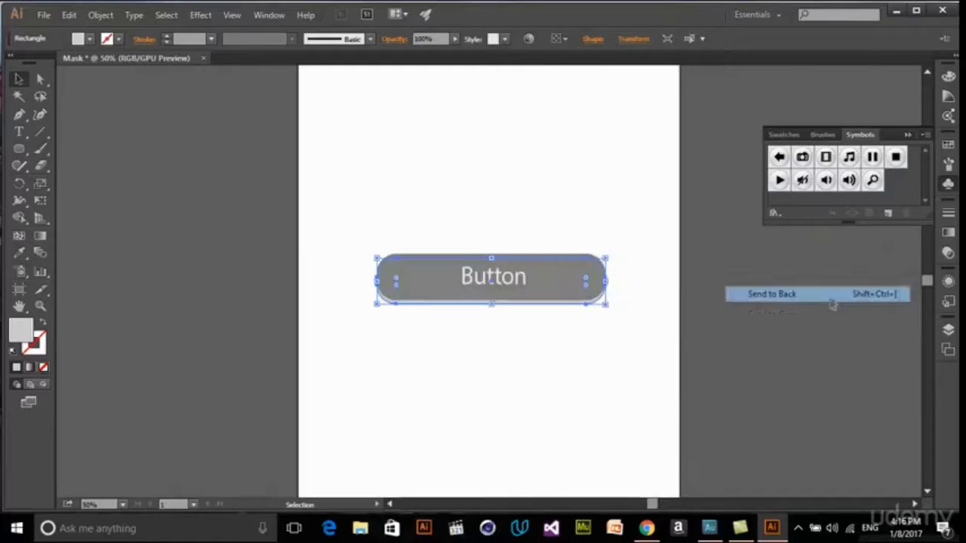
left_click(650, 339)
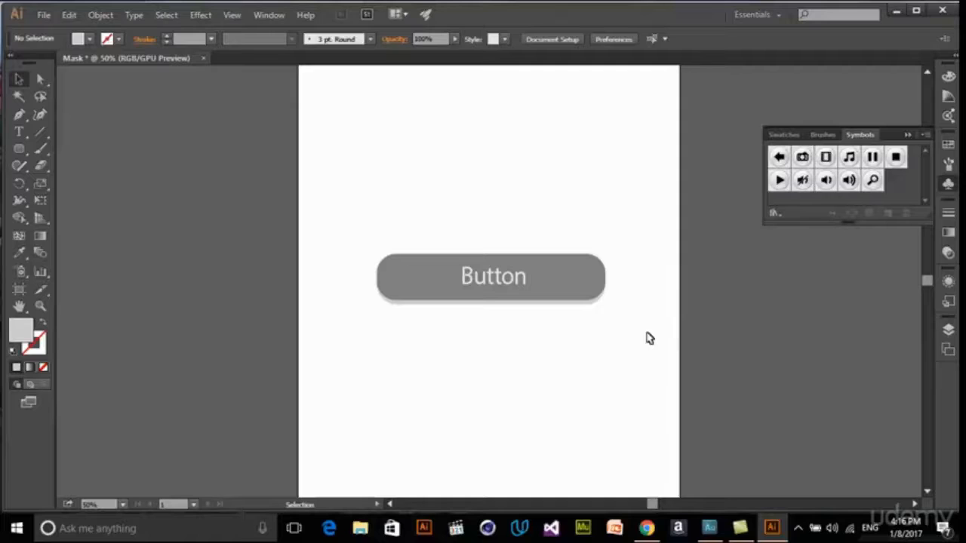
- Create a new document with the Nexus 5 size, 1080 by 1920 px, and one artboard
key("ctrl+minus")
key("ctrl+minus")
key("ctrl+minus")
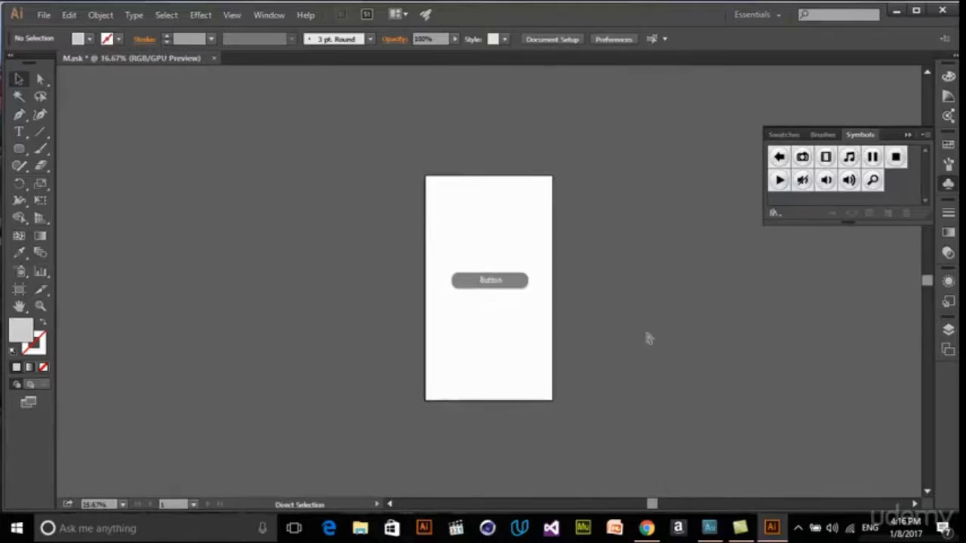
left_click(44, 15)
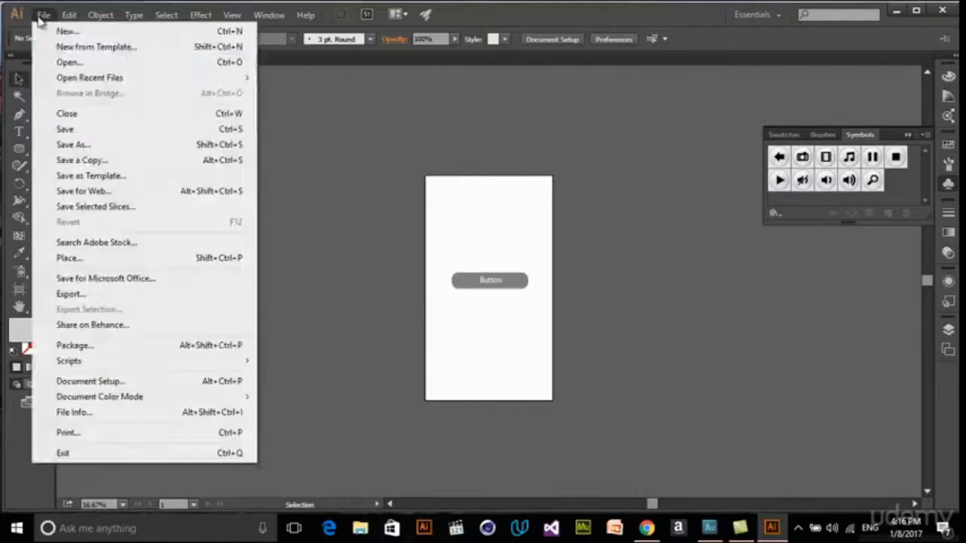
left_click(46, 31)
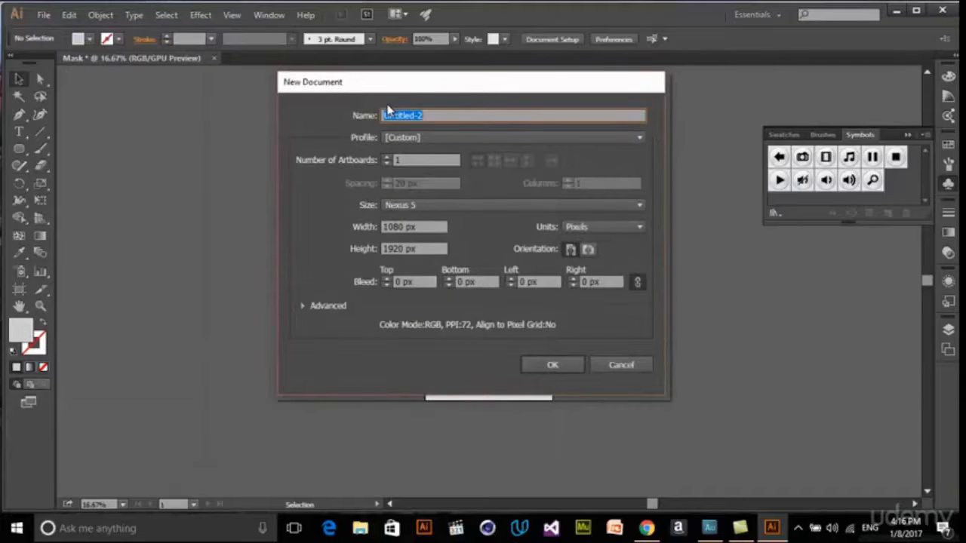
left_click_drag(470, 91, 549, 79)
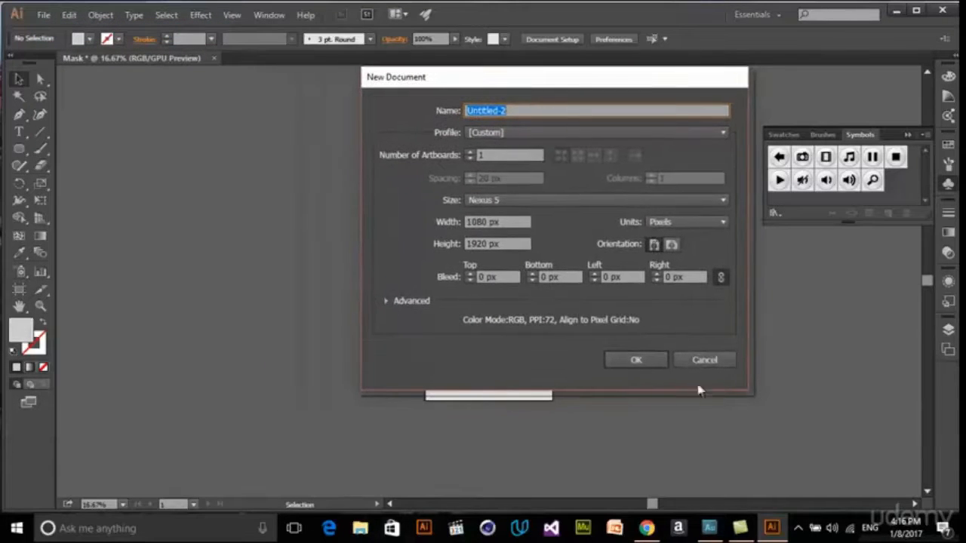
left_click(635, 361)
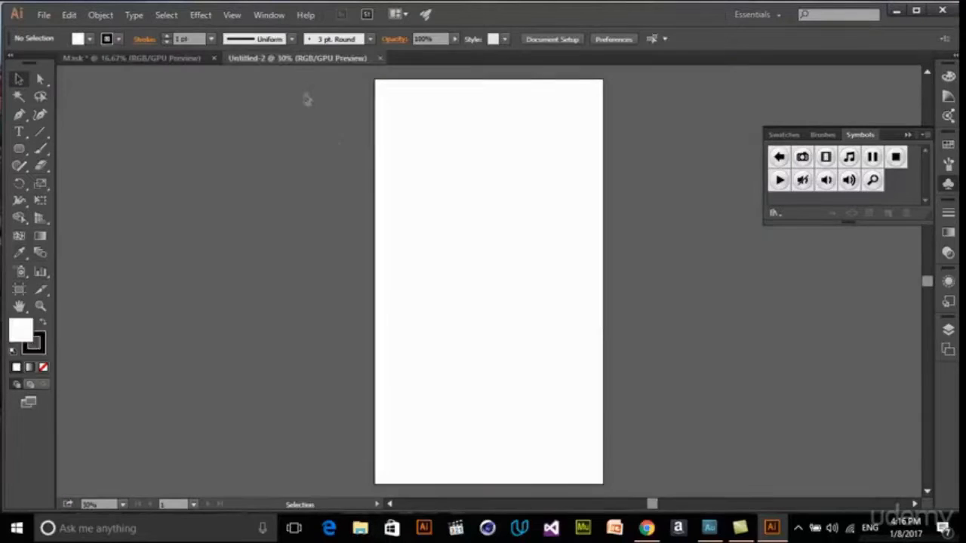
- Copy the whole button artwork from the Mask document into the untitled document, and delete the pasted copy
left_click(167, 59)
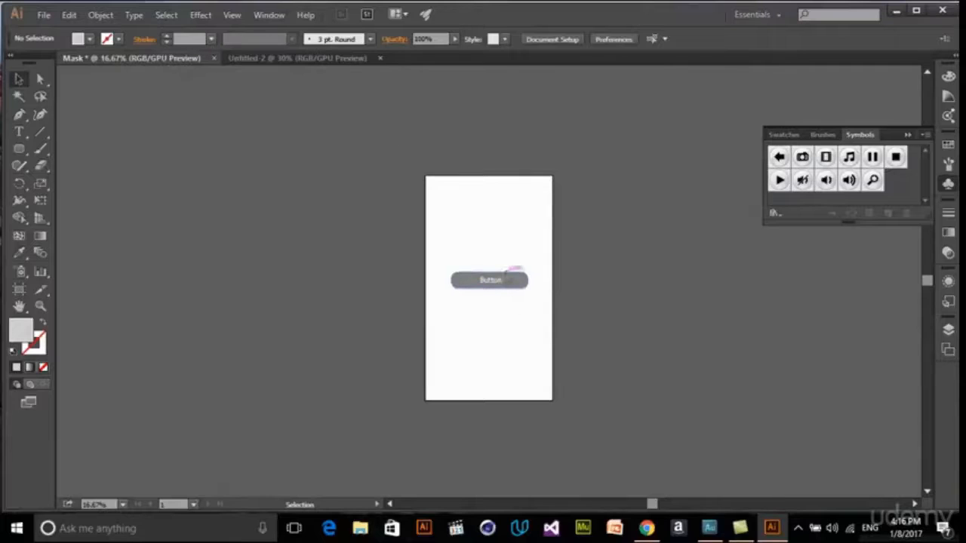
key("ctrl+equal")
key("ctrl+equal")
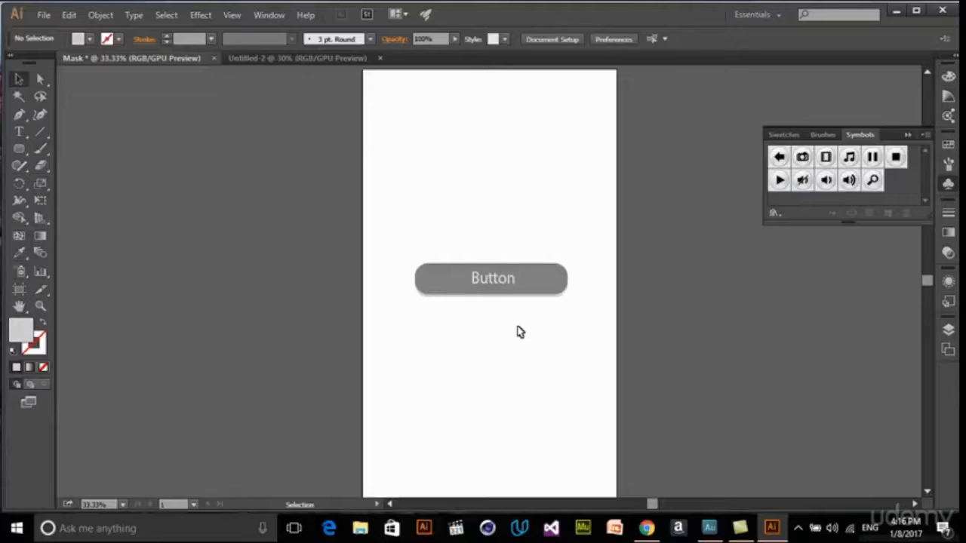
left_click(560, 288)
key("ctrl+c")
left_click(300, 61)
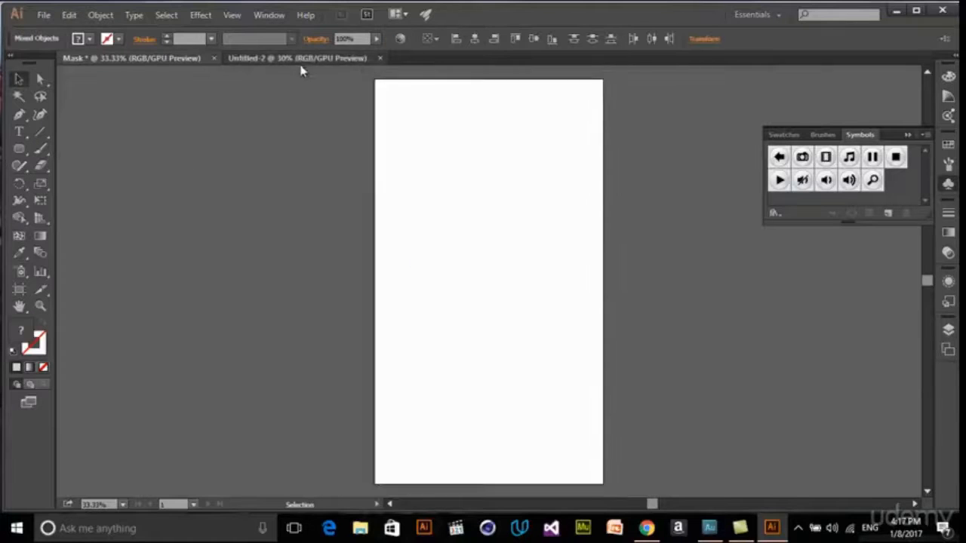
key("ctrl+v")
key("Delete")
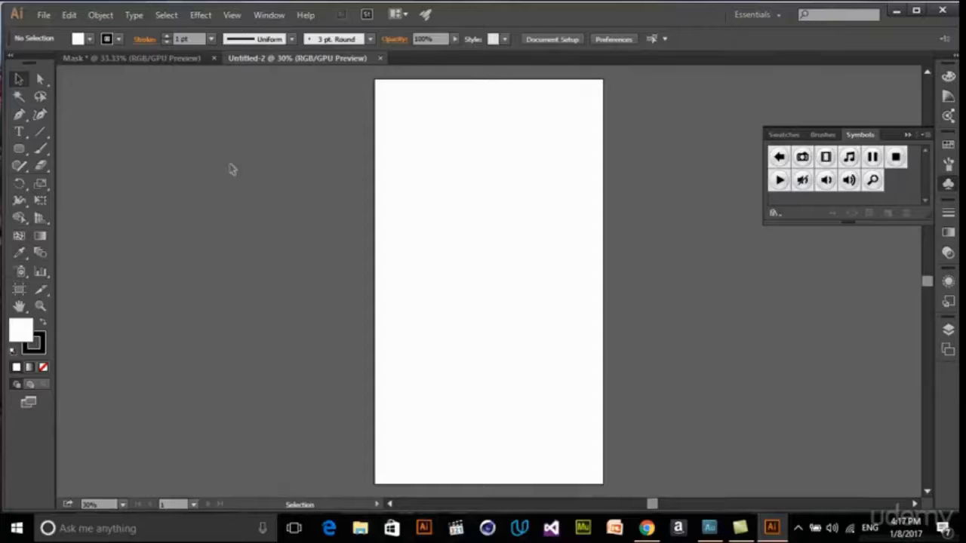
- Select the complete button artwork in the Mask document and center it on the artboard
left_click(172, 59)
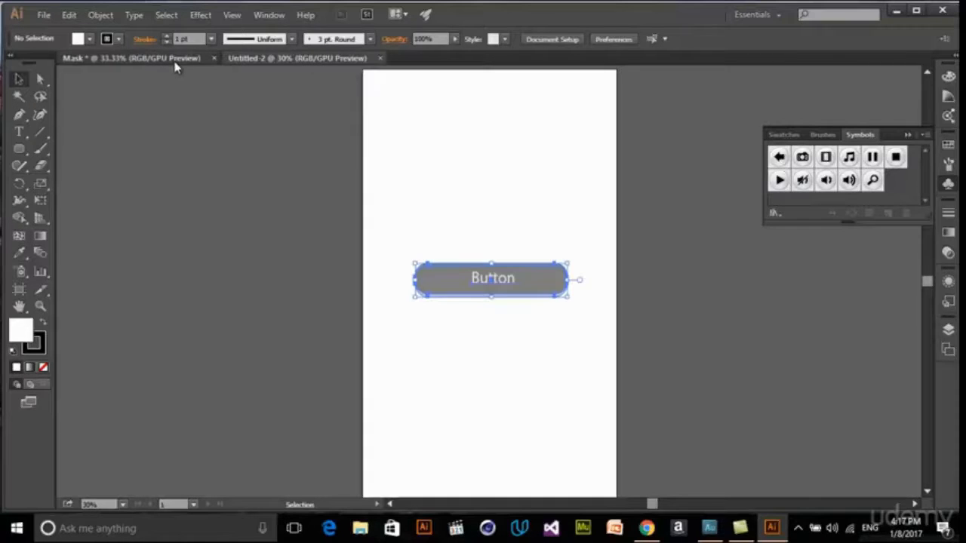
left_click(477, 220)
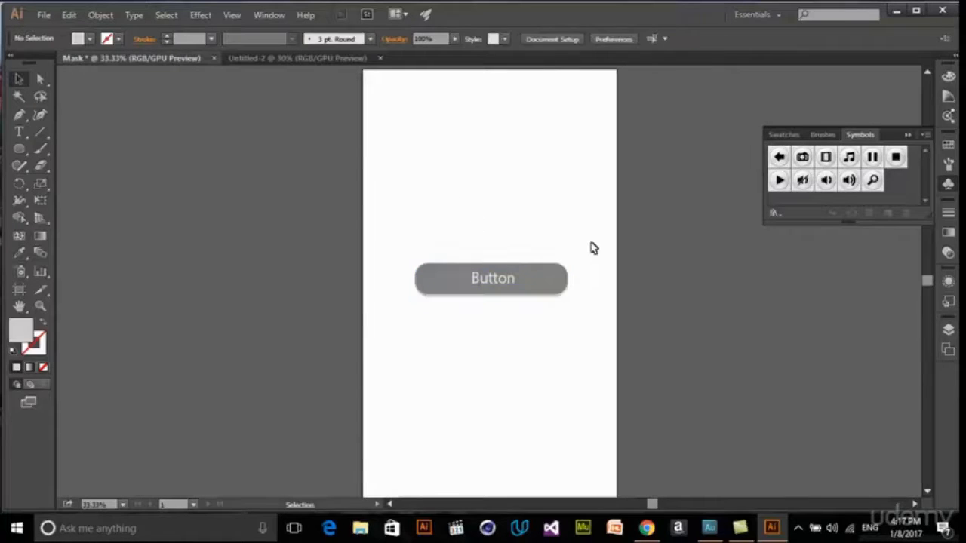
left_click_drag(592, 248, 407, 325)
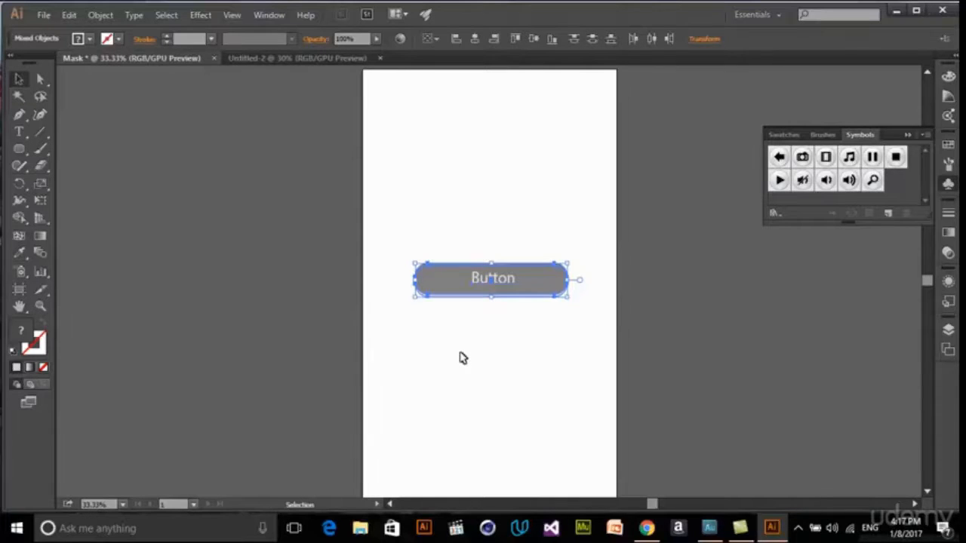
left_click(536, 374)
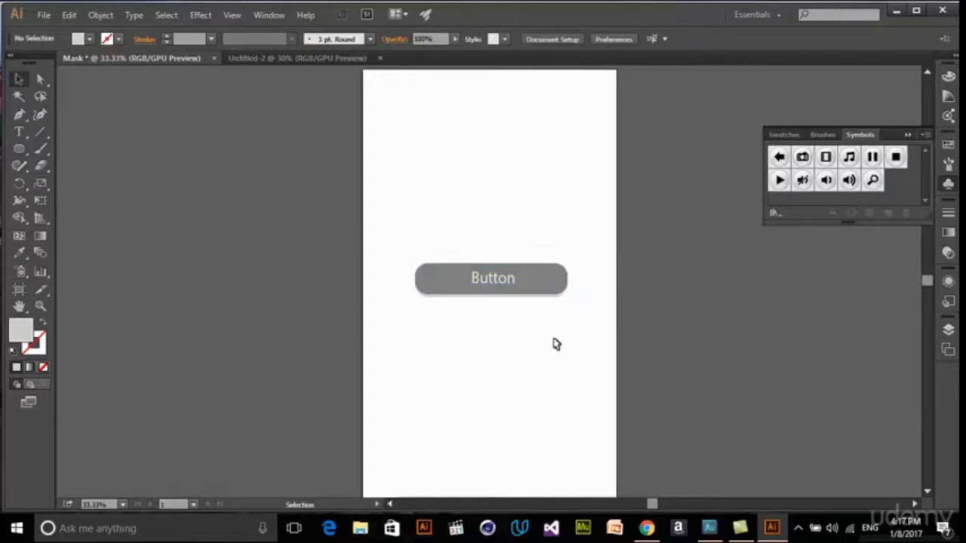
left_click_drag(593, 328, 387, 248)
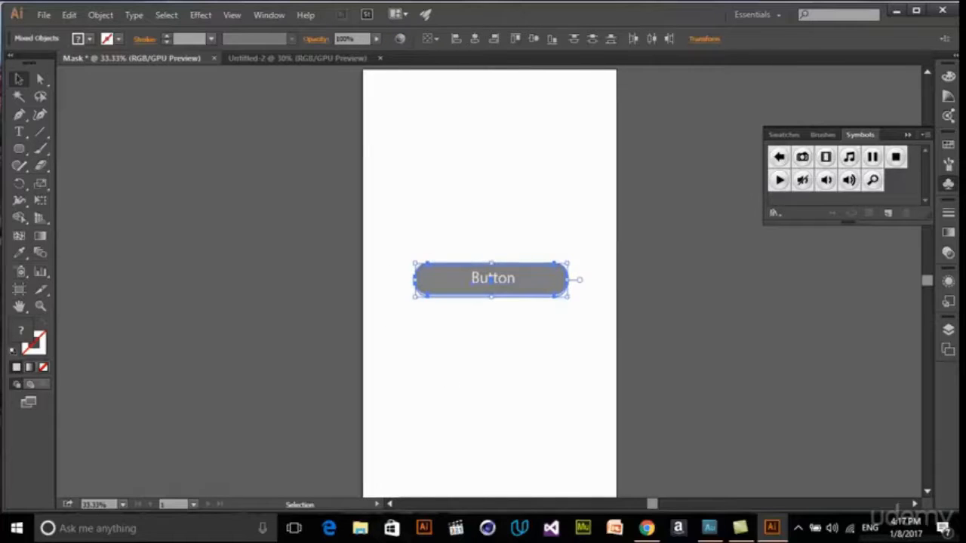
left_click_drag(533, 286, 489, 283)
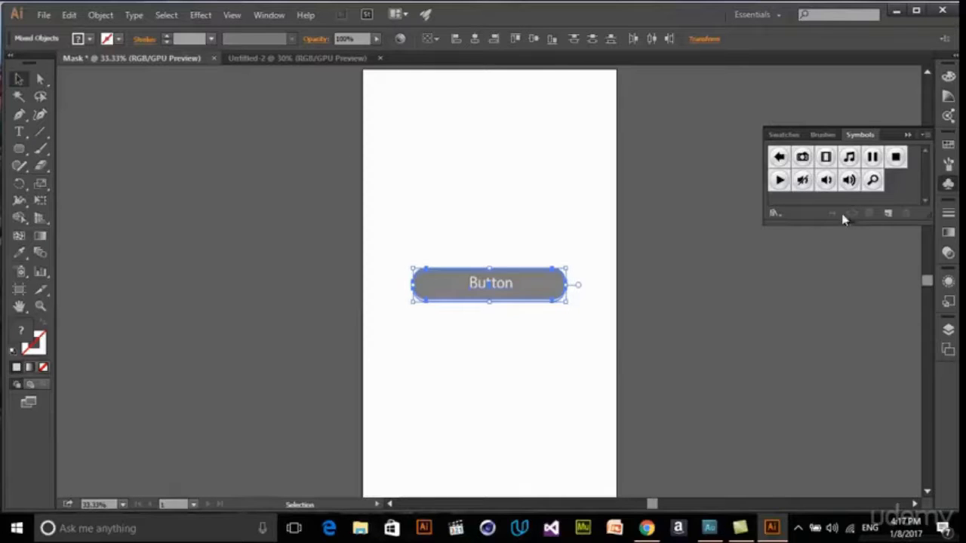
- Define the selected button artwork as a dynamic symbol named Button with the Graphic export type
left_click(888, 214)
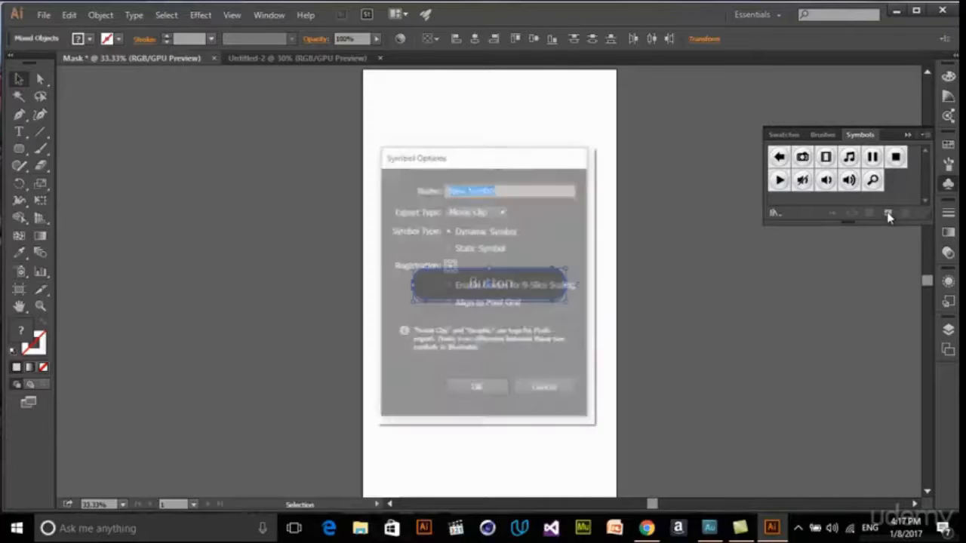
left_click_drag(462, 154, 684, 93)
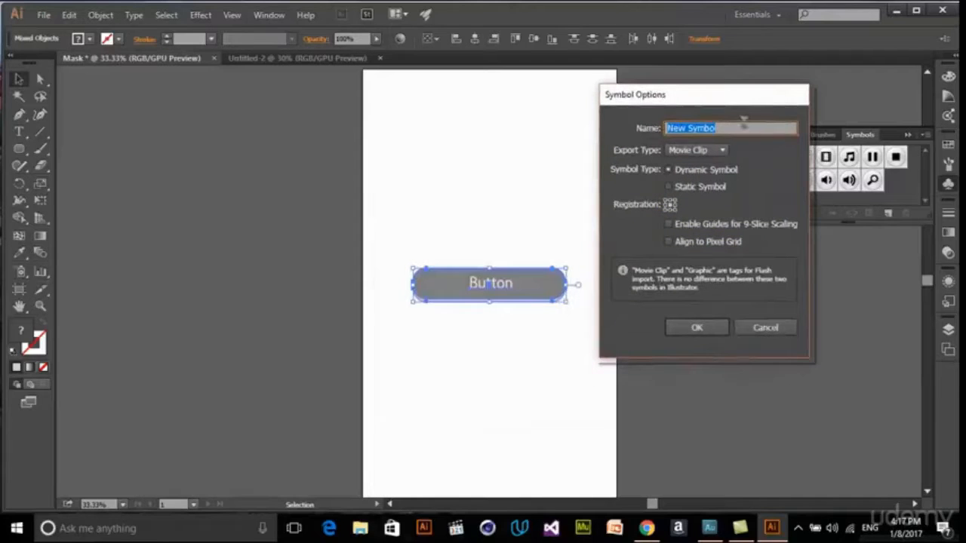
type("Button")
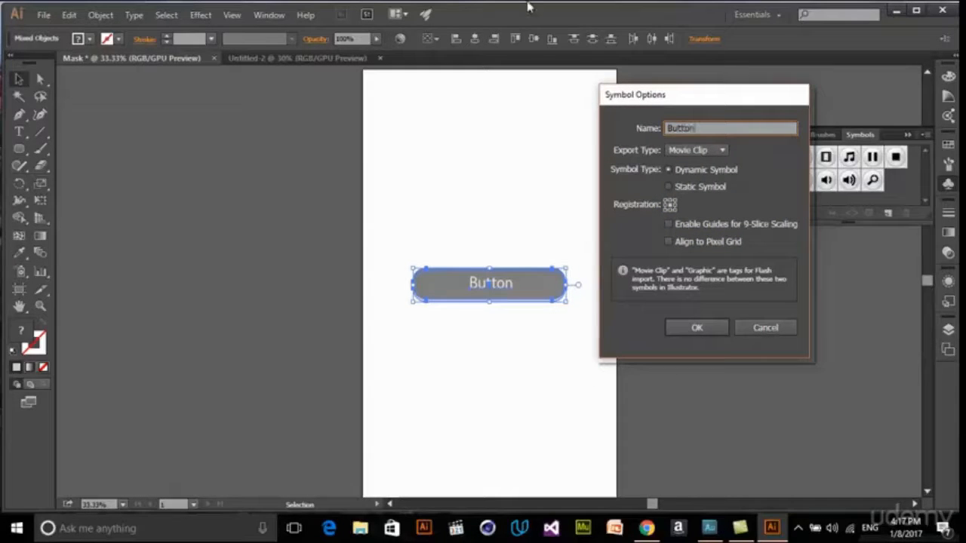
left_click(706, 151)
left_click(708, 182)
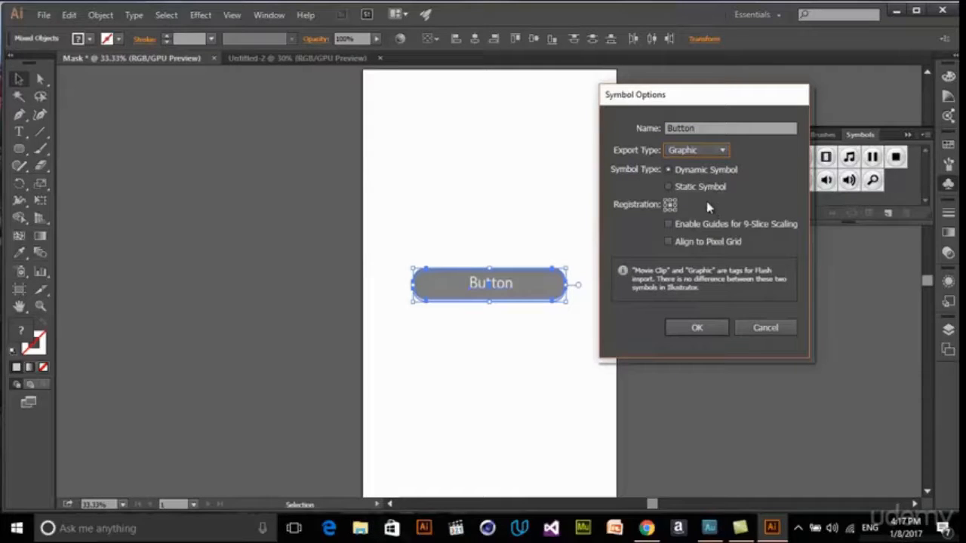
left_click_drag(694, 97, 724, 111)
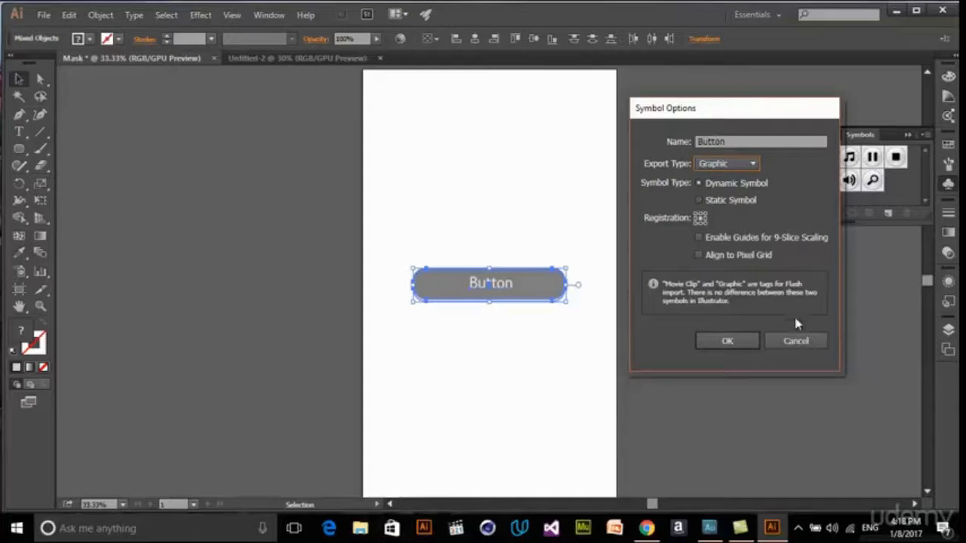
left_click(726, 348)
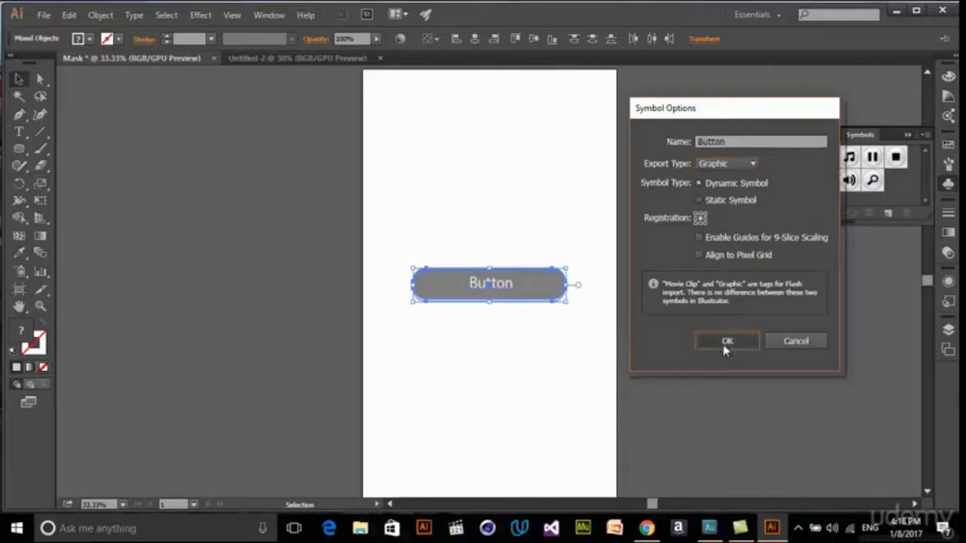
left_click(709, 344)
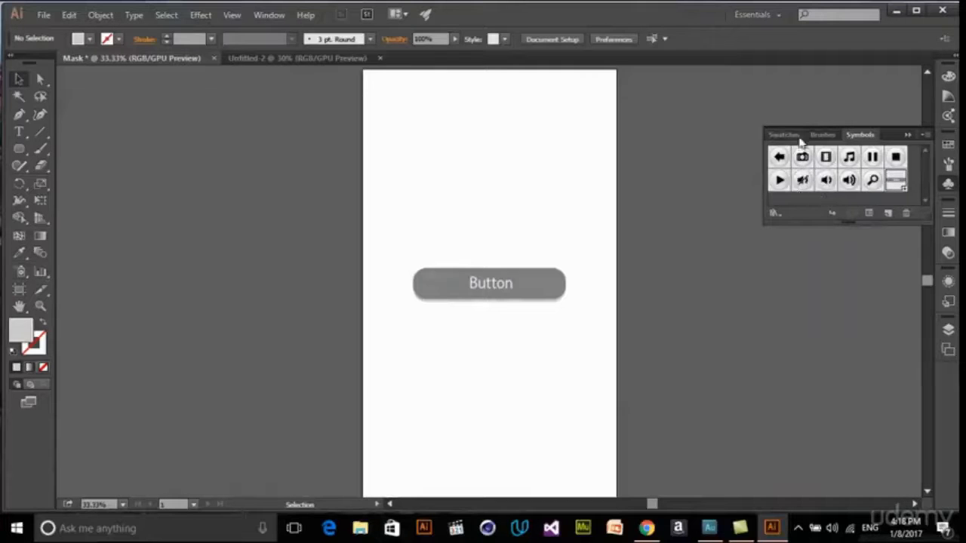
- Save the document's symbols as a symbol library named Mask in the Symbols folder
left_click(775, 215)
left_click(781, 223)
left_click(775, 214)
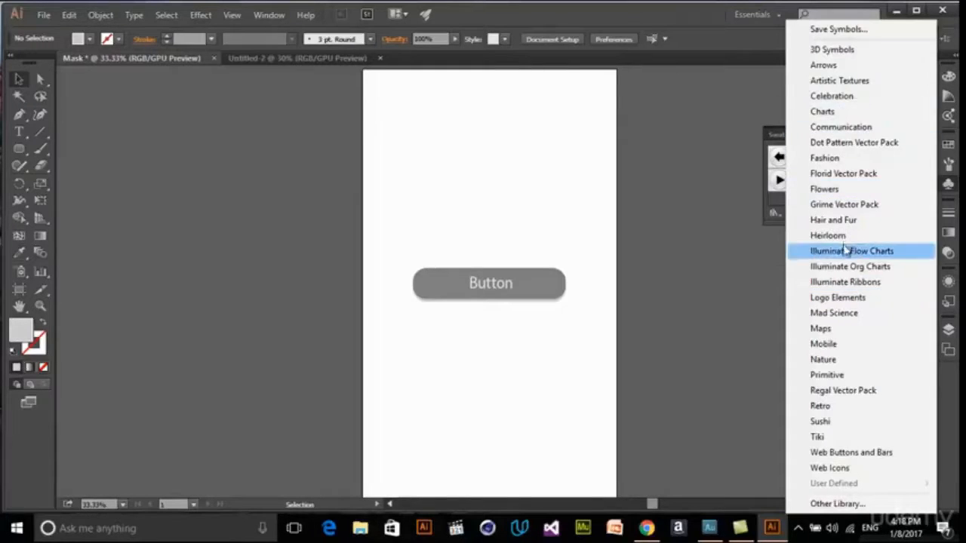
left_click(859, 113)
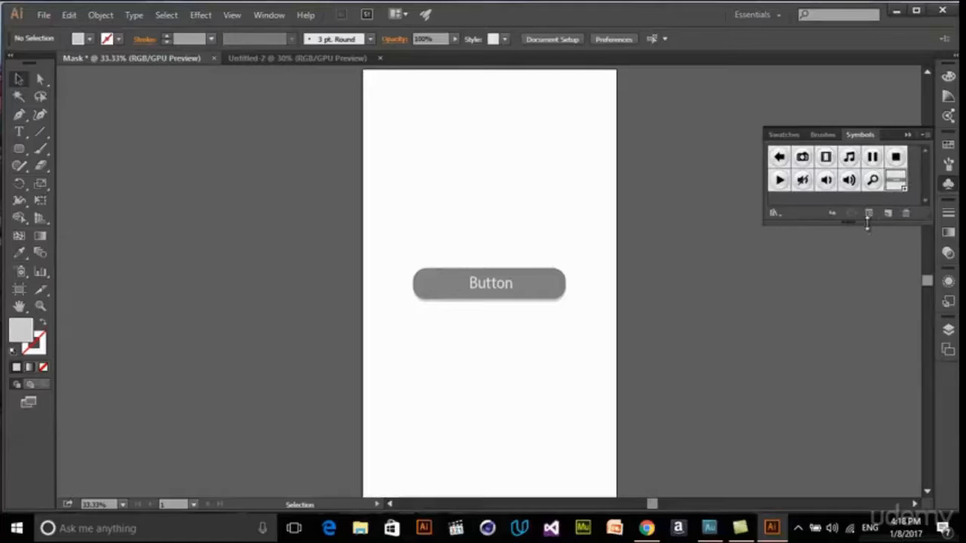
left_click(775, 214)
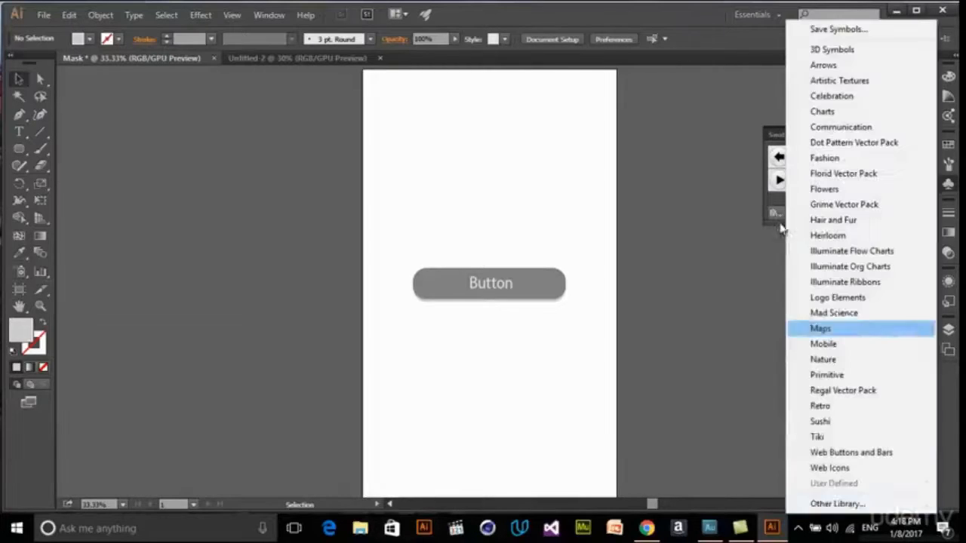
left_click(836, 28)
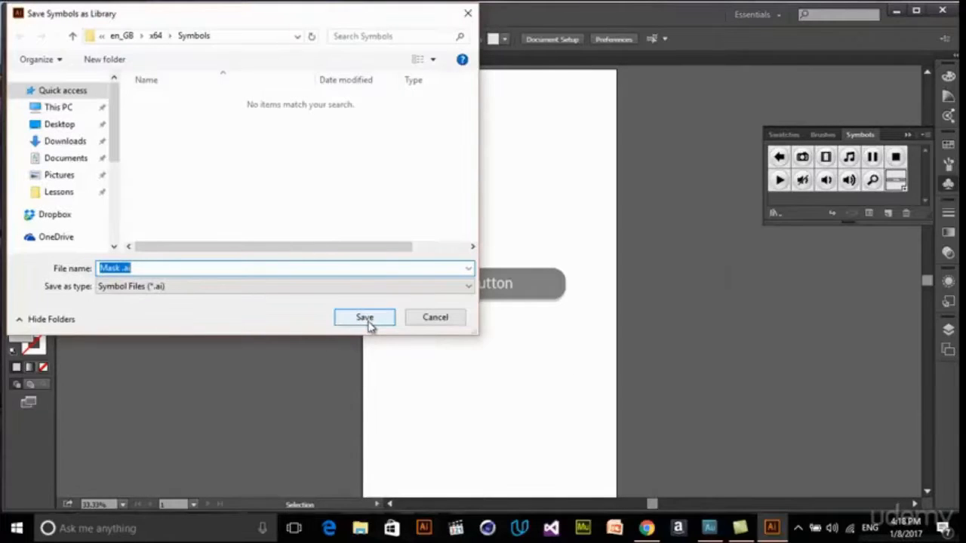
left_click(364, 317)
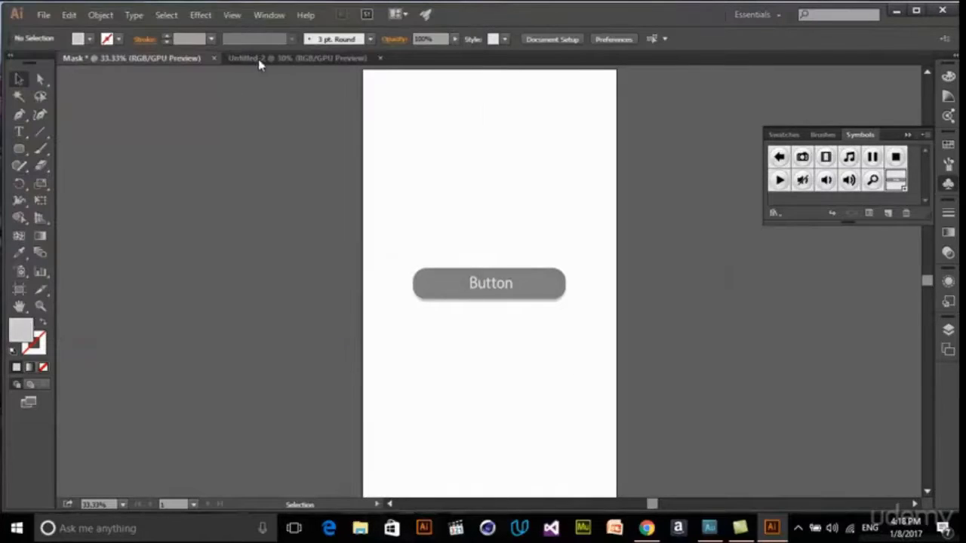
- Open the user-defined Mask symbol library in the untitled document to check its symbols, and close it
left_click(261, 57)
left_click(776, 214)
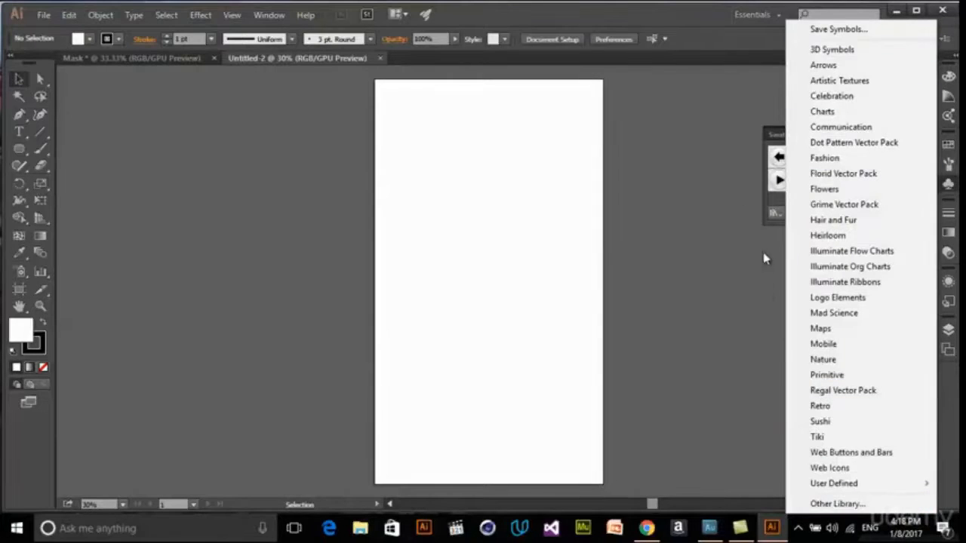
mouse_move(898, 484)
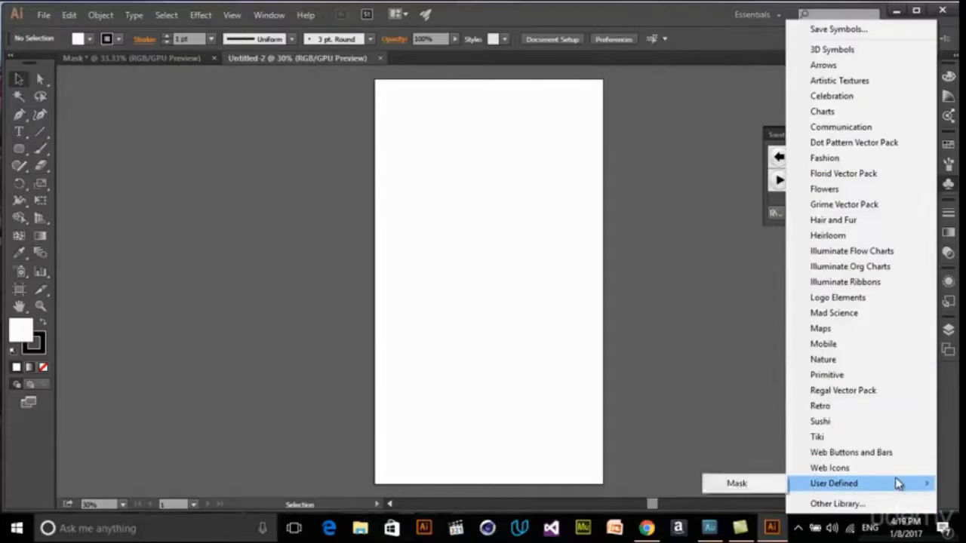
left_click(736, 486)
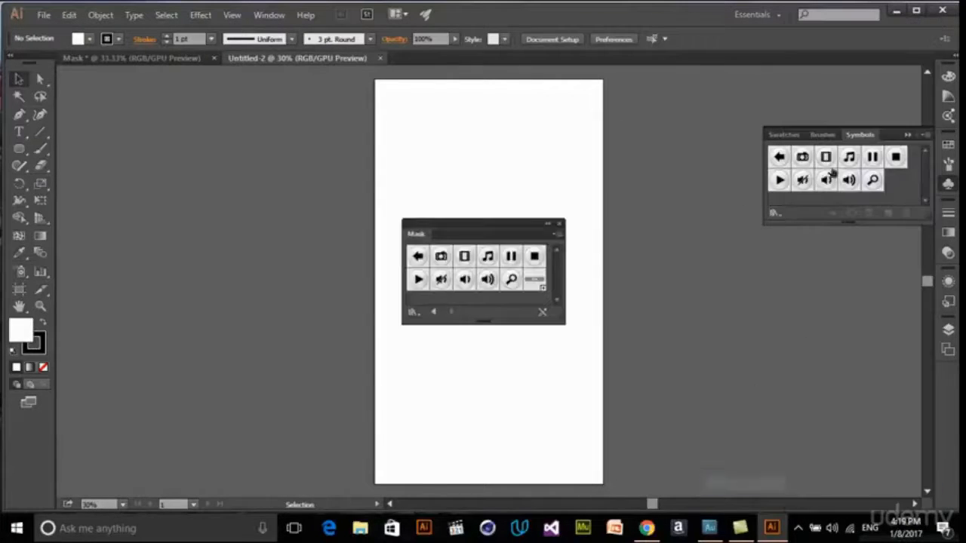
left_click(559, 225)
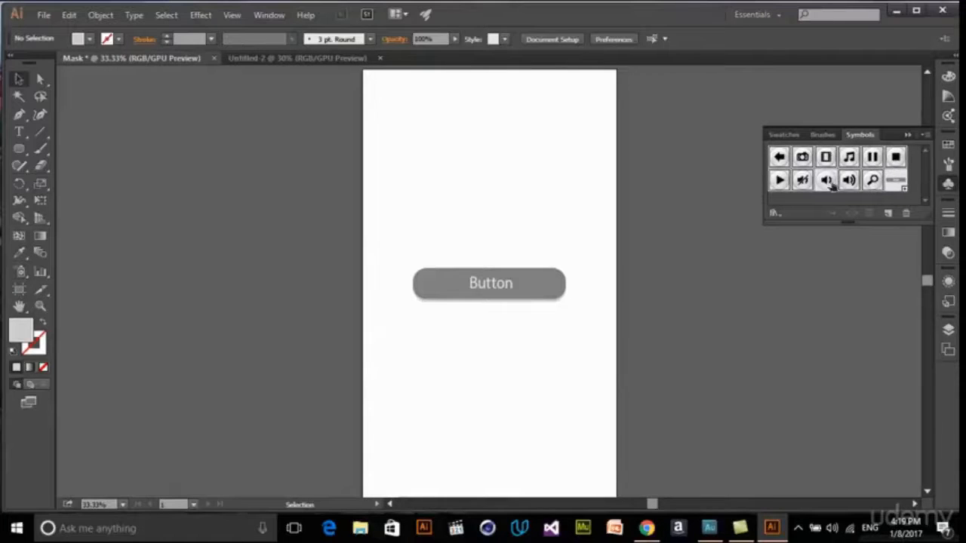
- Delete all the preset media icon symbols from the Mask document, keeping only the Button symbol
left_click(907, 213)
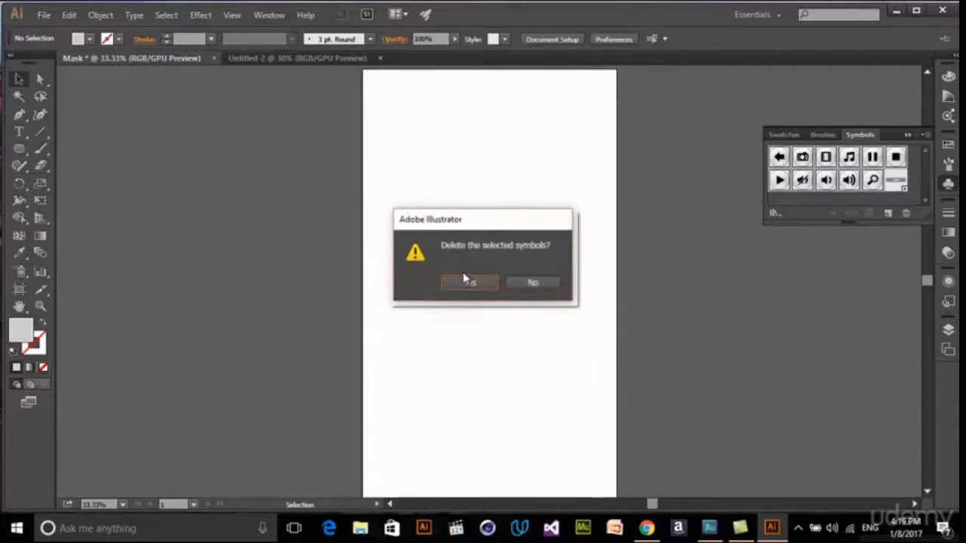
left_click(468, 282)
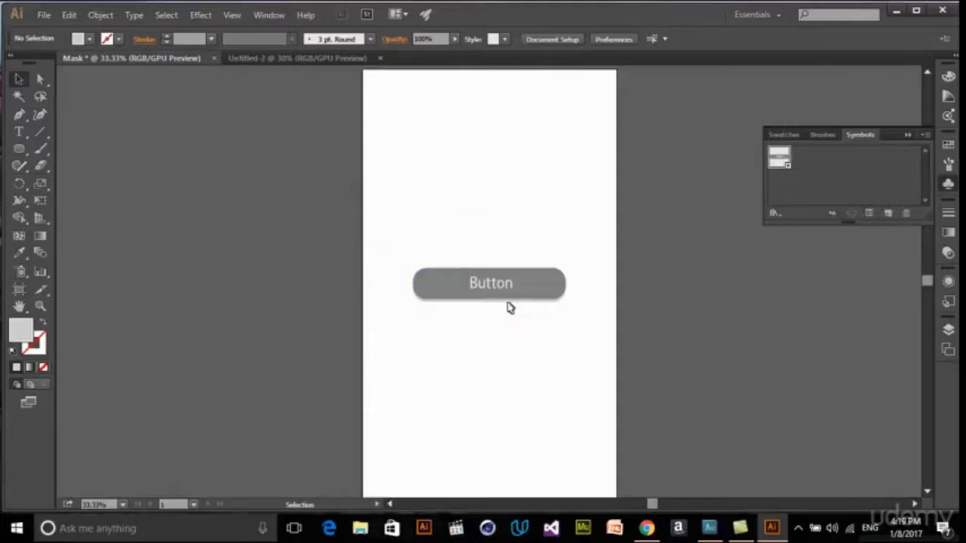
- Draw an ellipse about 423 by 396 px above the gray button and fill it with teal
left_click(18, 149)
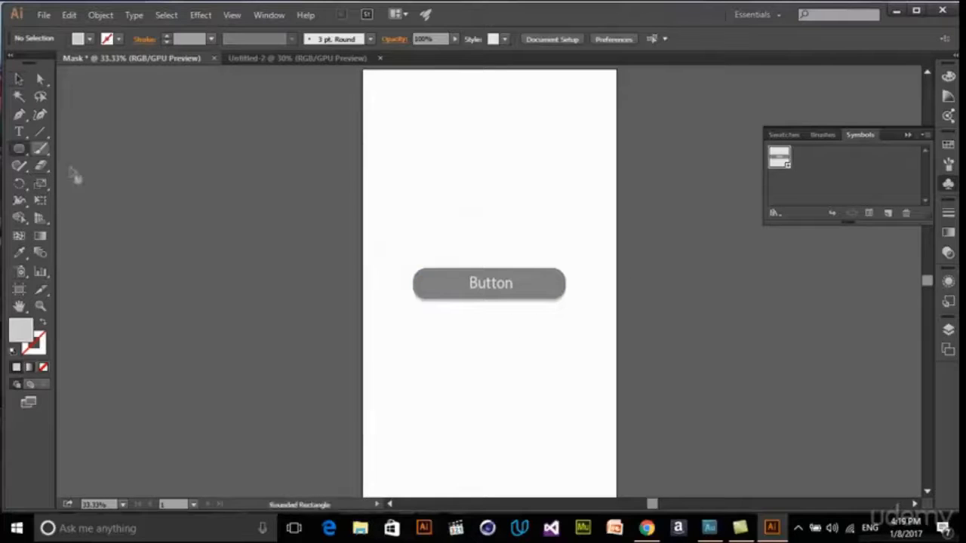
left_click_drag(18, 148, 83, 183)
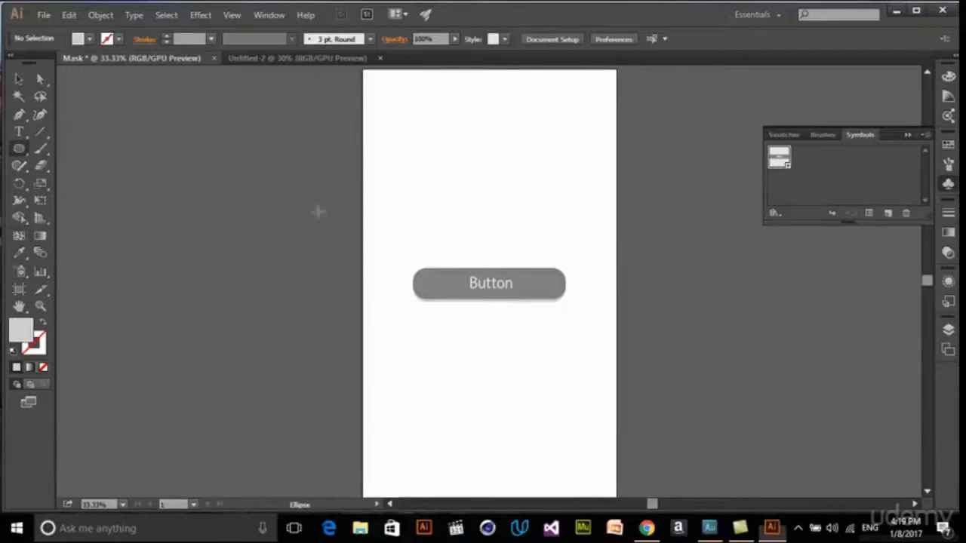
left_click_drag(457, 113, 557, 208)
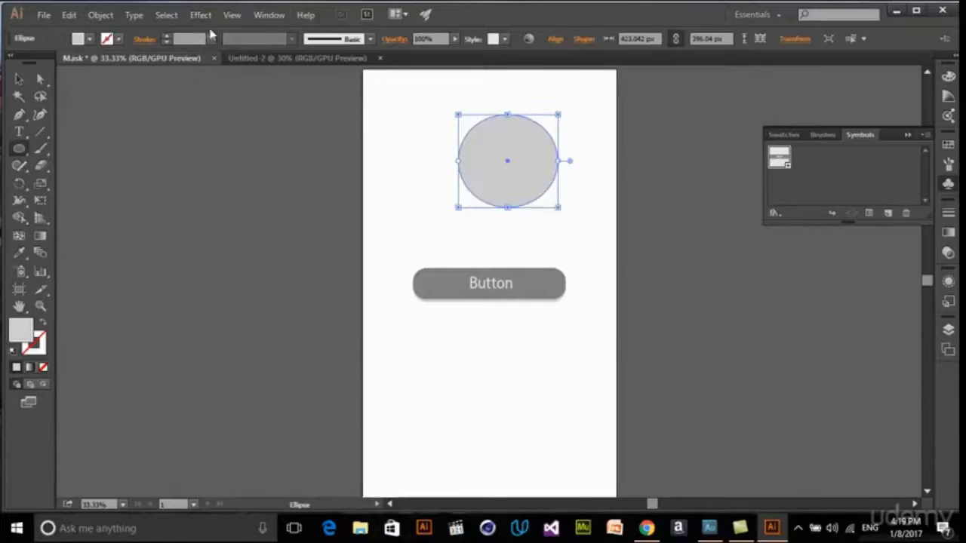
left_click(89, 38)
left_click(98, 103)
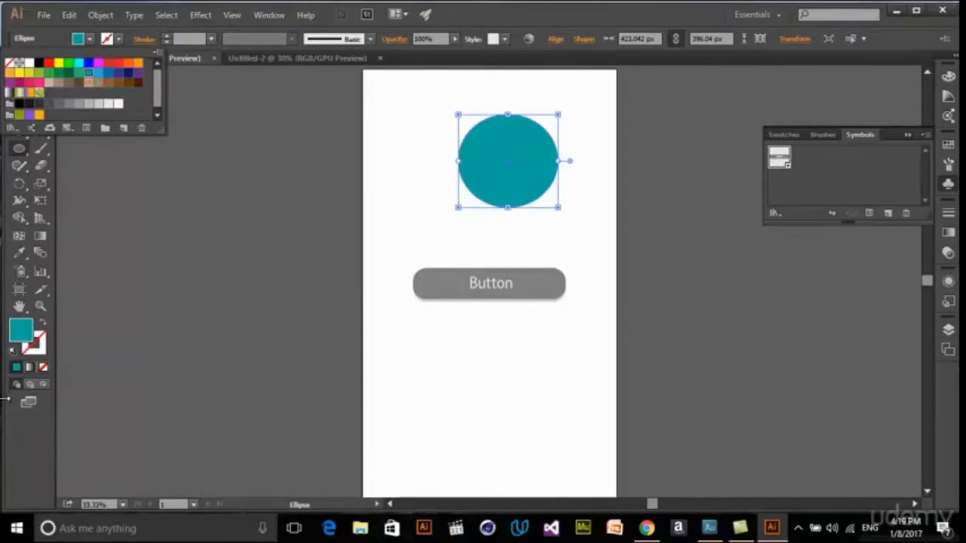
- Duplicate the teal ellipse with a slight offset down and to the right, and fill the copy with blue
key("v")
left_click_drag(525, 179, 549, 182)
left_click(89, 38)
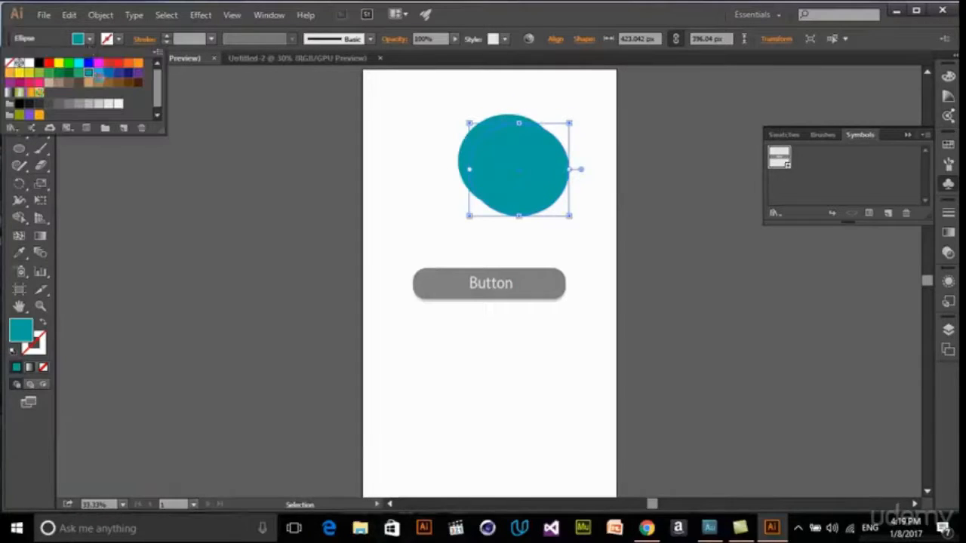
left_click(98, 72)
left_click(573, 216)
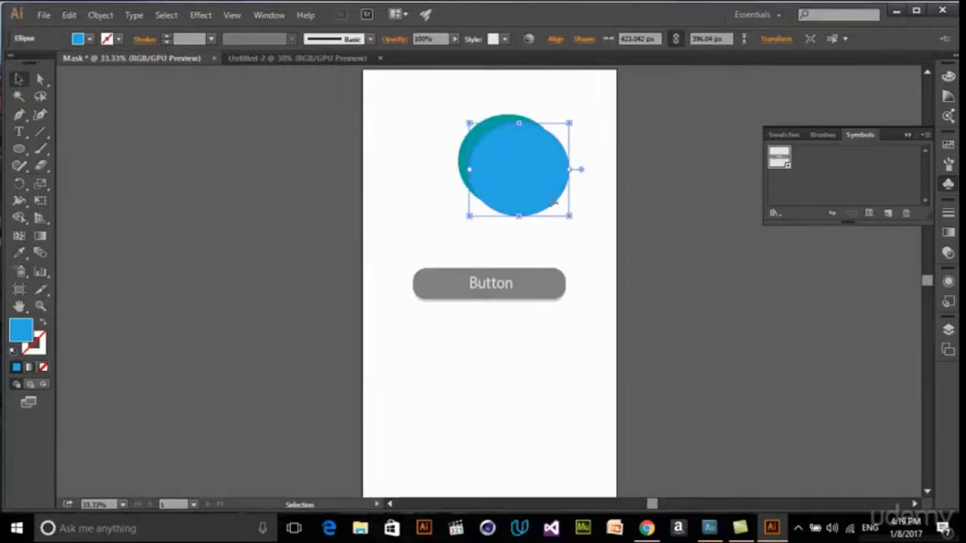
left_click(570, 220)
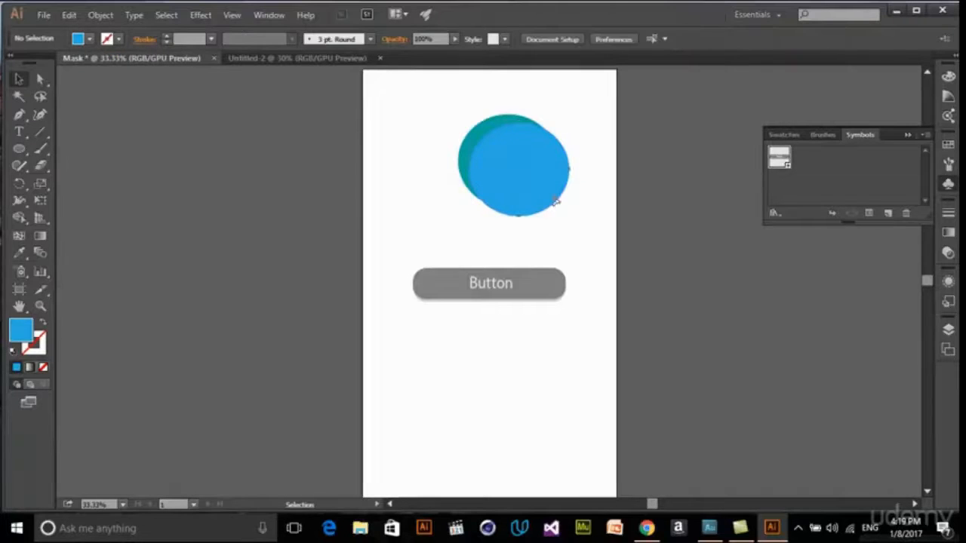
- Shrink the blue ellipse to about 346 by 324 px and center it inside the teal one, leaving an even ring
left_click(555, 197)
left_click_drag(570, 220, 546, 198)
key("Right")
key("Right")
key("Right")
key("Right")
key("Right")
key("Right")
key("Right")
key("Right")
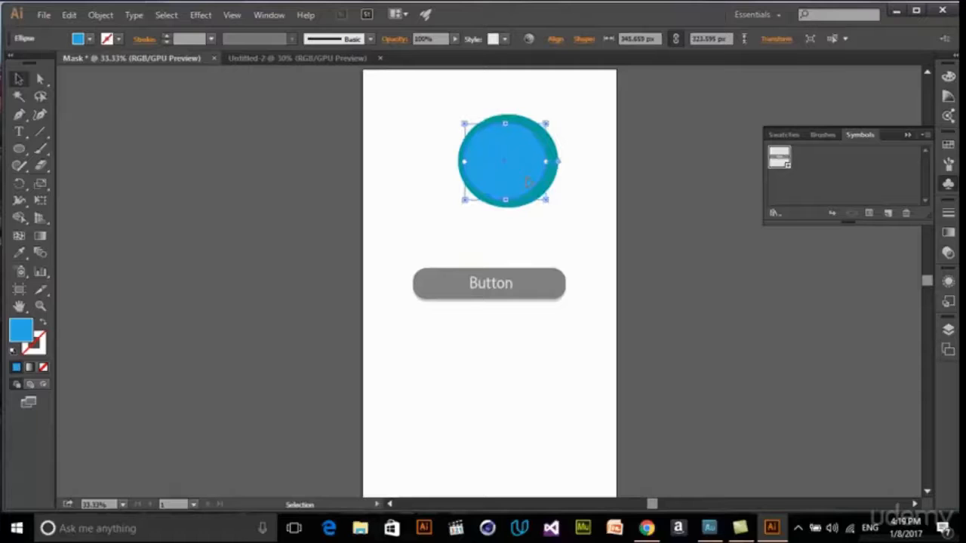
key("Down")
key("Down")
key("Down")
key("Down")
key("Down")
key("Right")
key("Right")
key("Right")
key("Right")
key("Right")
key("Right")
key("Right")
key("Right")
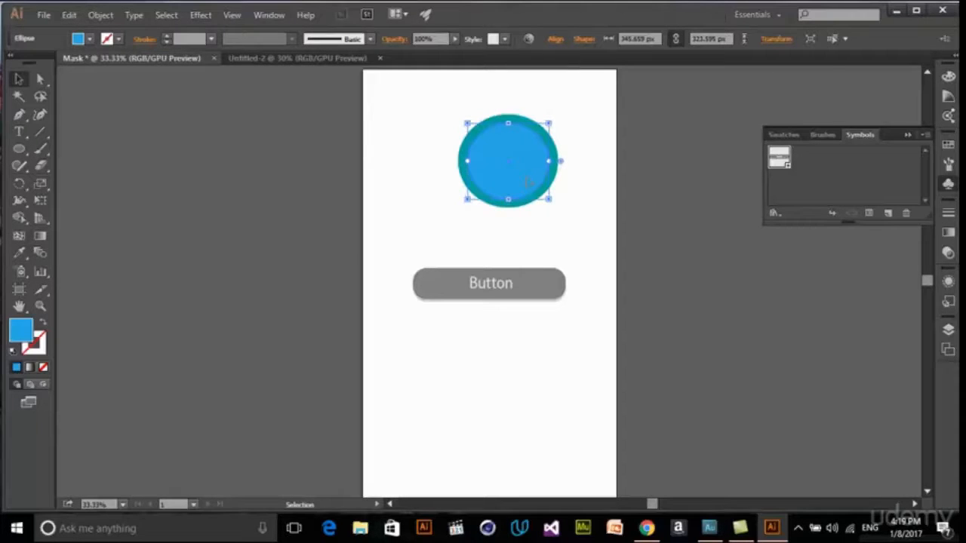
- Define the two ellipses together as a dynamic symbol named Radio Button with the Graphic export type
left_click_drag(607, 217, 446, 122)
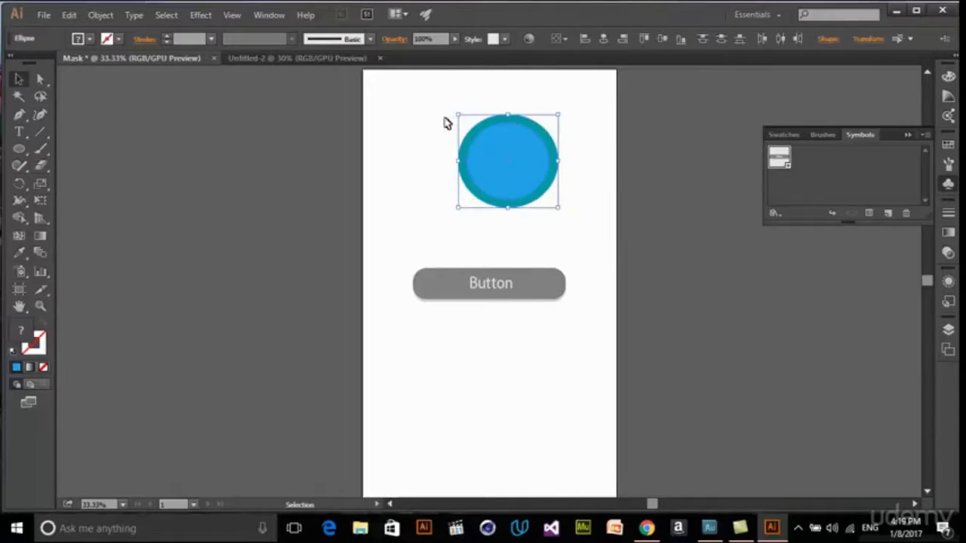
left_click_drag(597, 211, 409, 107)
left_click(906, 216)
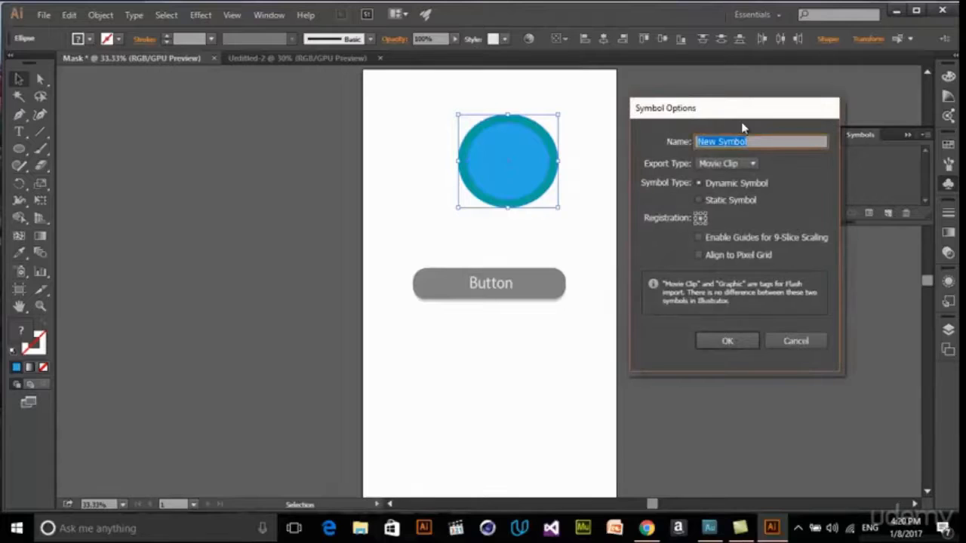
type("Fadio Button")
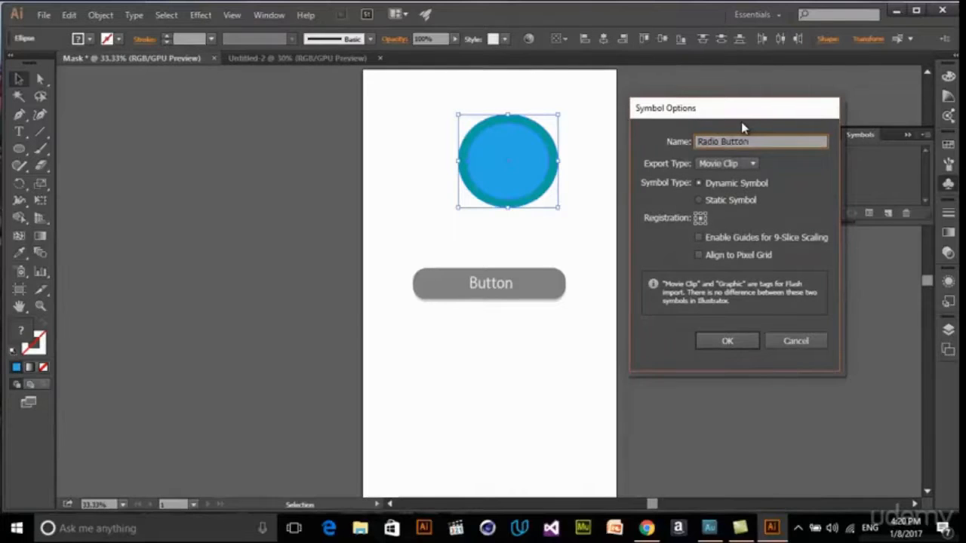
left_click(740, 164)
left_click(735, 192)
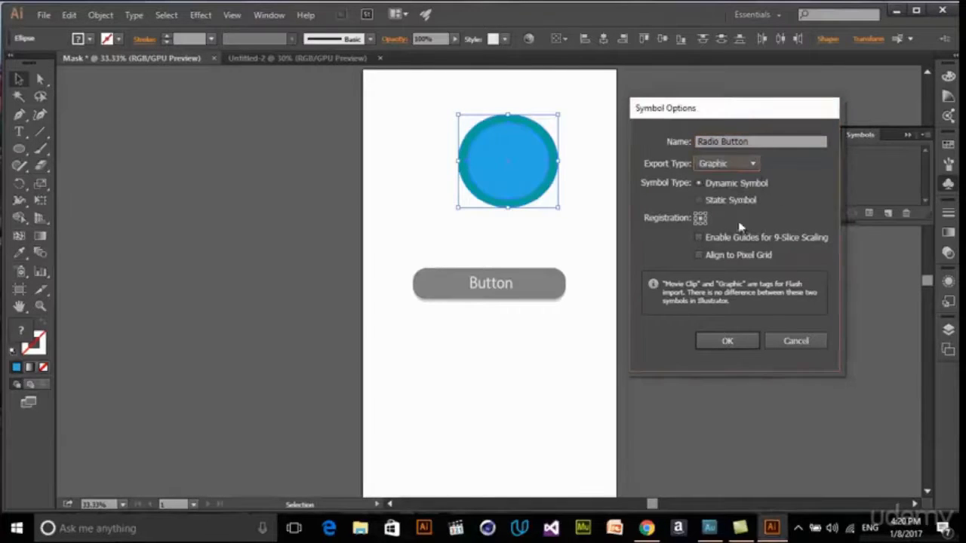
left_click(730, 344)
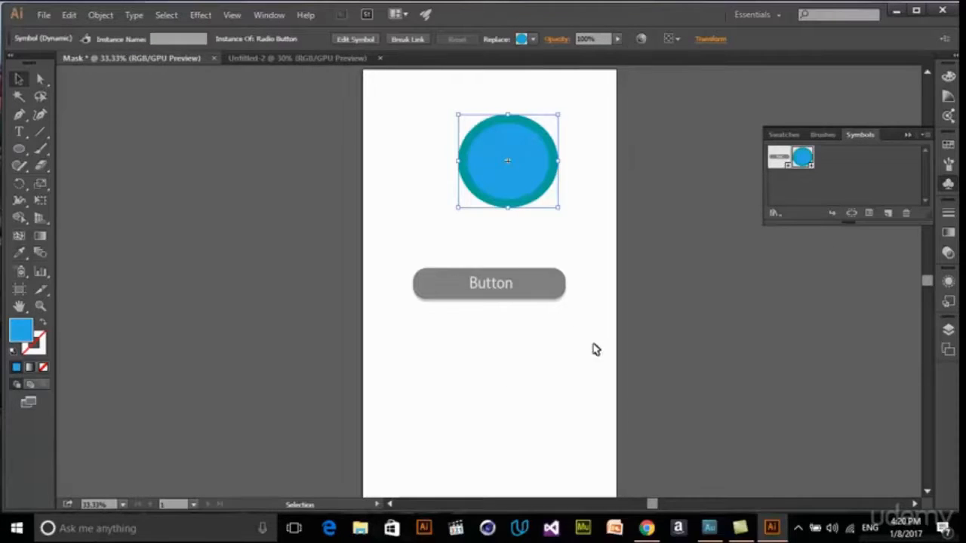
- Save the document's symbols as a symbol library named Ui Tools Library on the Desktop
left_click(593, 348)
left_click(829, 169)
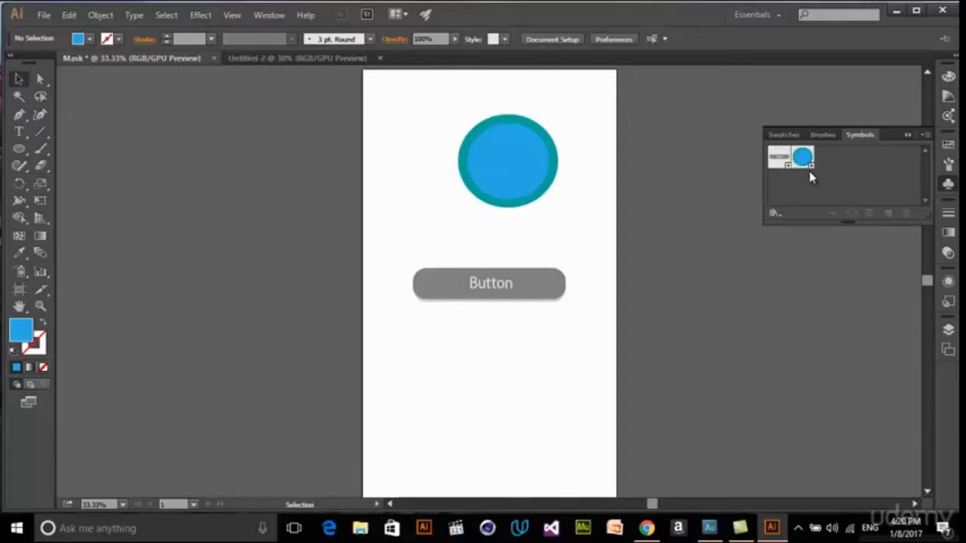
left_click(782, 158)
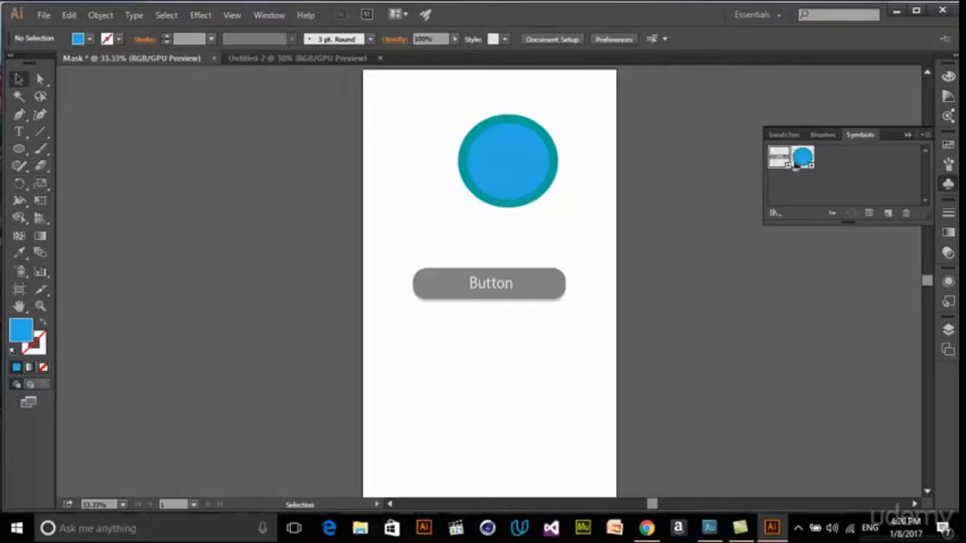
left_click(804, 163)
left_click(923, 134)
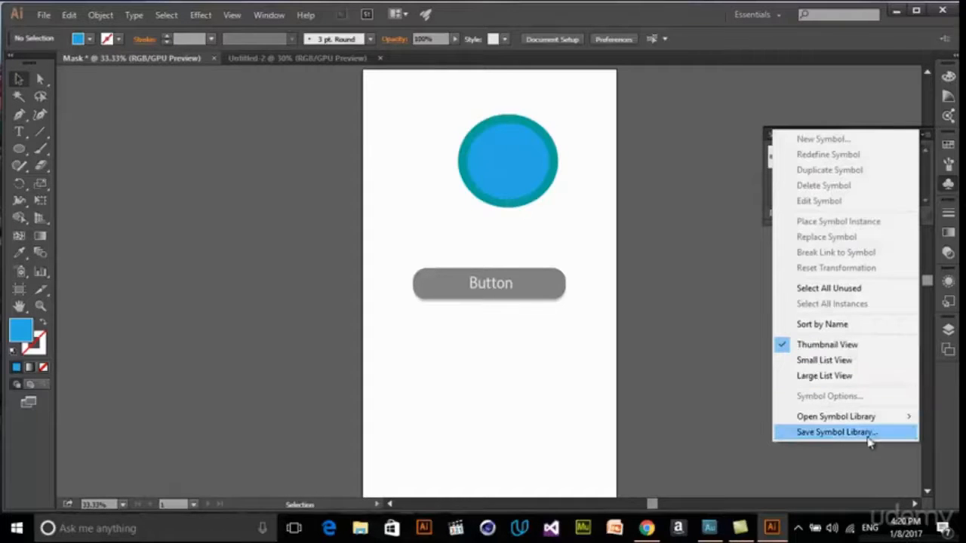
left_click(834, 433)
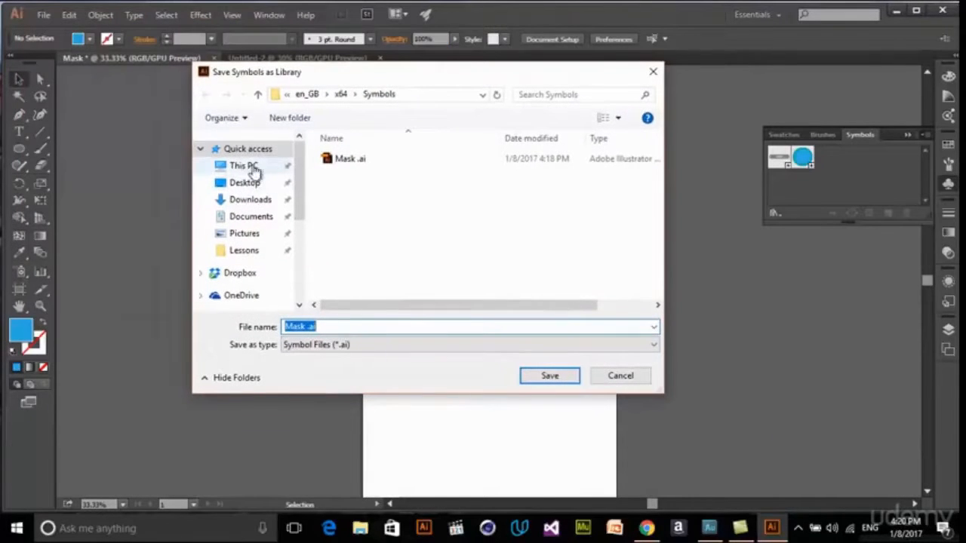
left_click(245, 182)
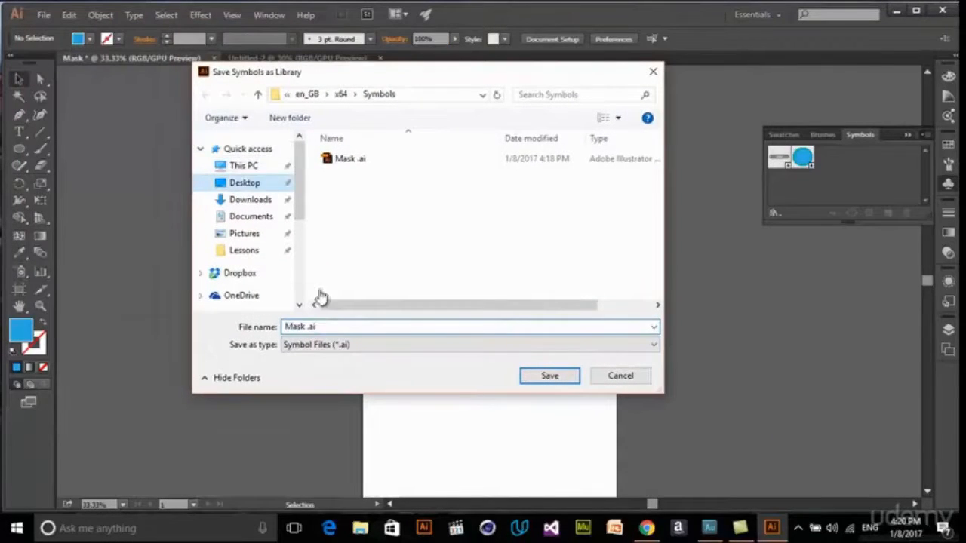
left_click(360, 327)
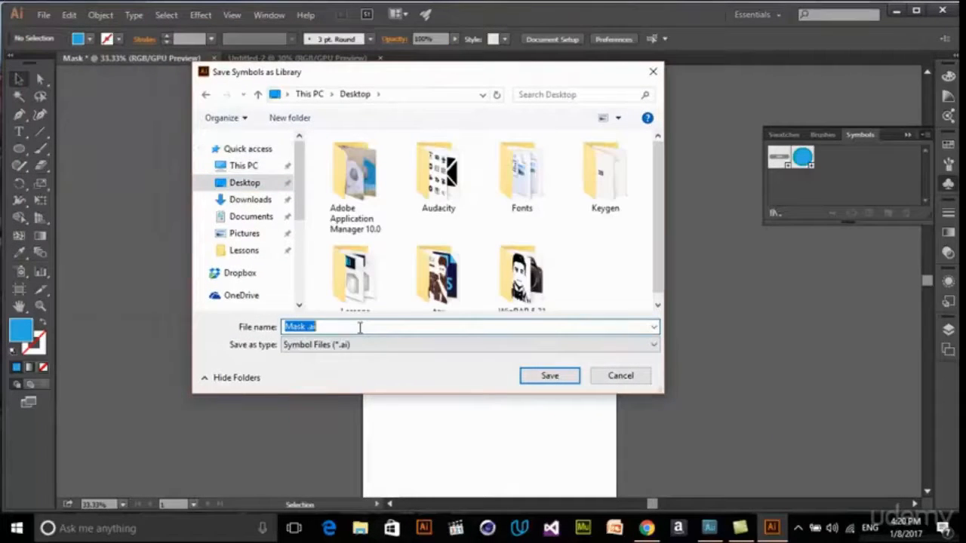
type("Ui To")
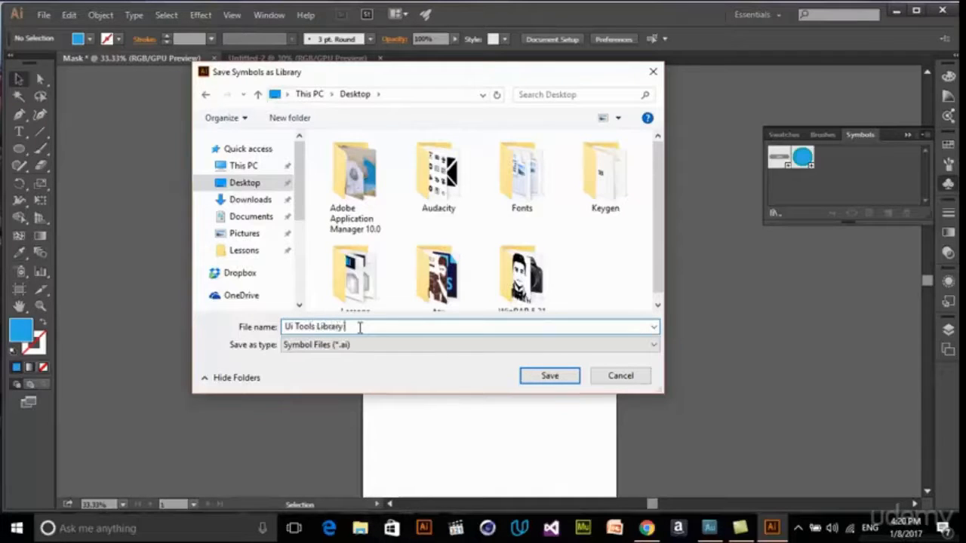
type("ols Library")
key("Return")
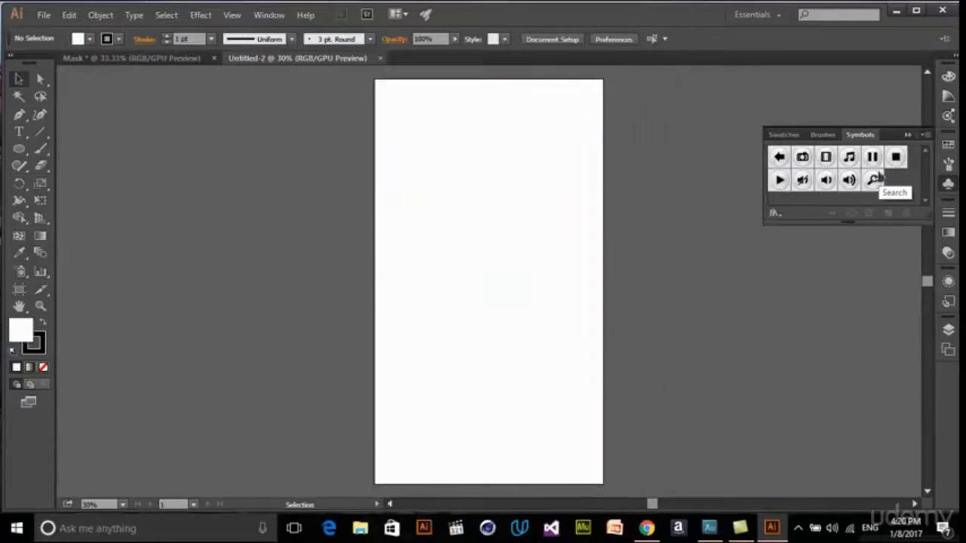
- Open the Ui Tools Library symbol file from the Desktop in the untitled document and place its panel below the Symbols panel
left_click(909, 134)
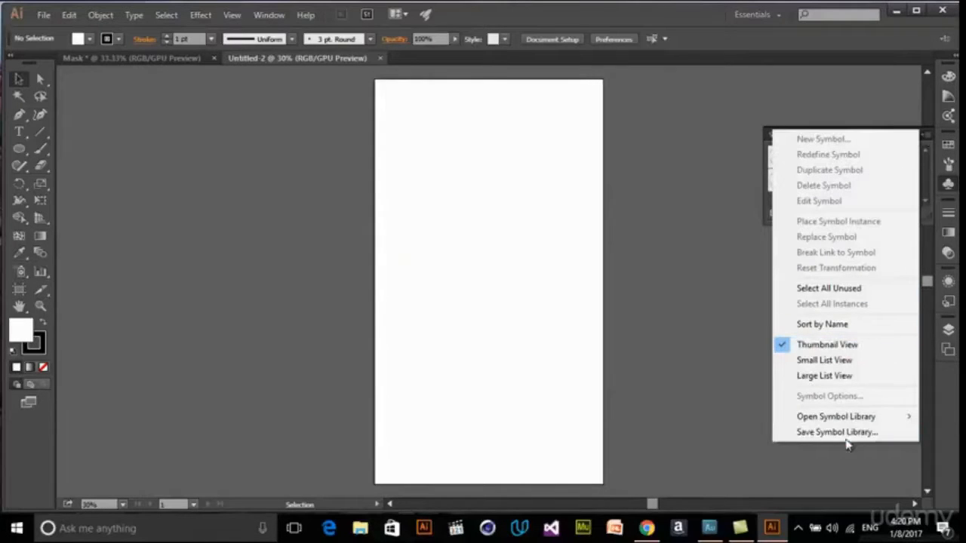
mouse_move(872, 423)
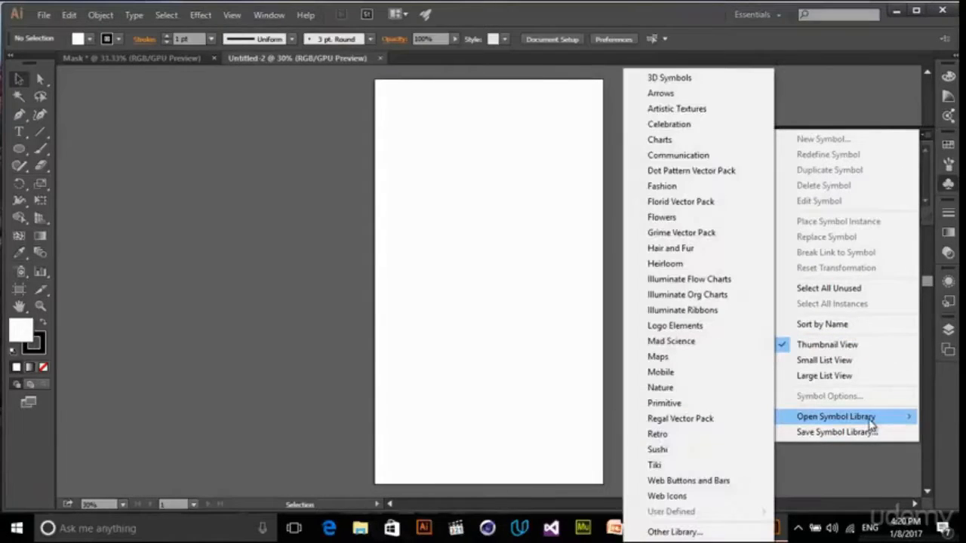
left_click(674, 532)
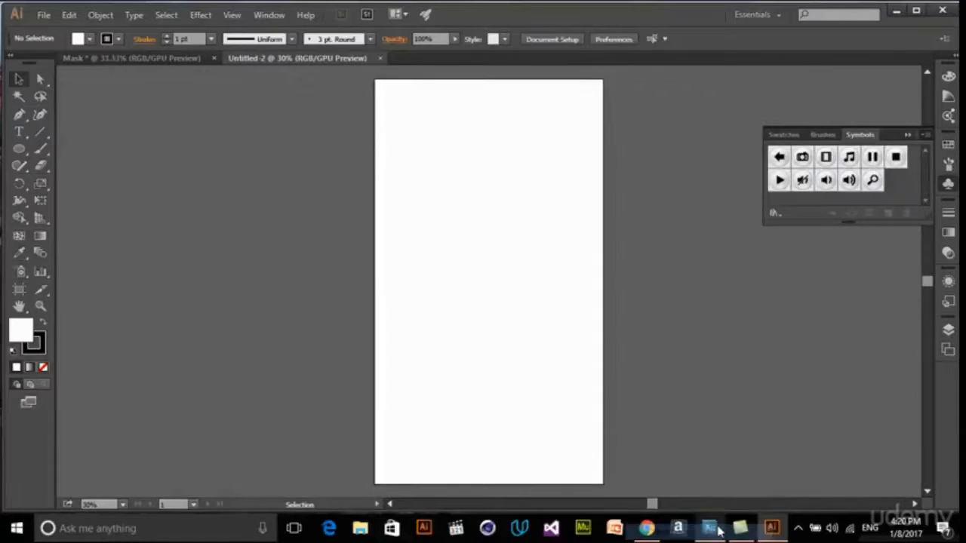
left_click(244, 205)
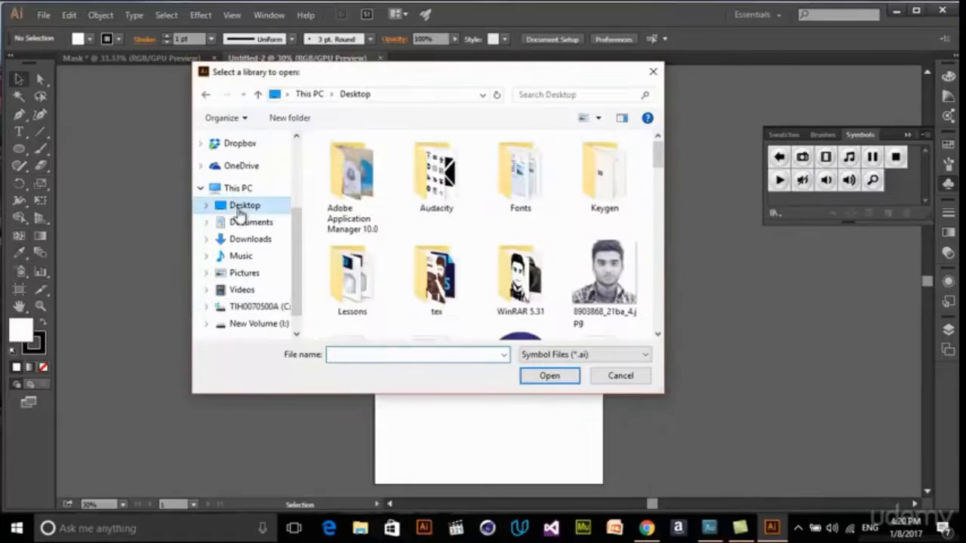
left_click_drag(656, 163, 655, 298)
left_click(358, 226)
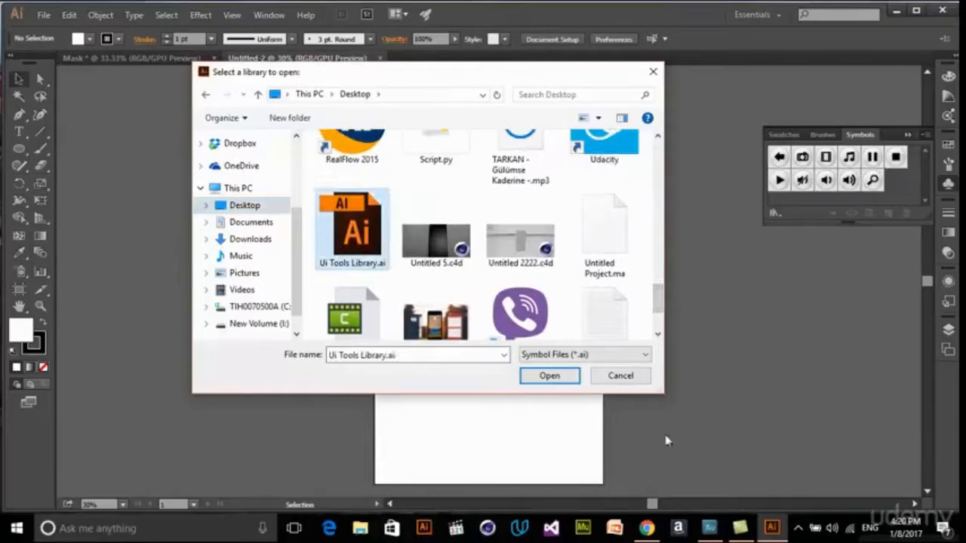
left_click(550, 376)
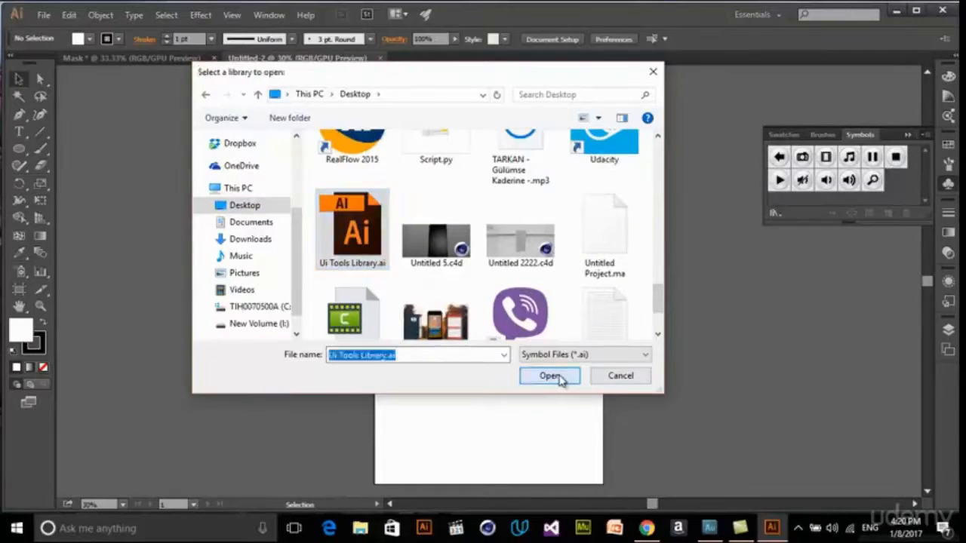
left_click_drag(511, 221, 875, 244)
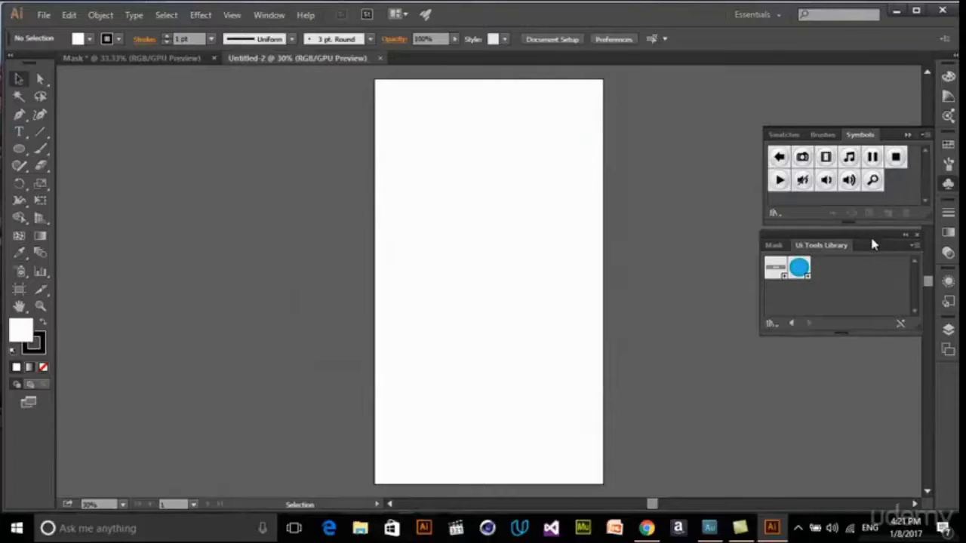
- Place a Button symbol instance from the Ui Tools Library on the artboard and change the symbol's label text to Click
left_click_drag(771, 281, 484, 248)
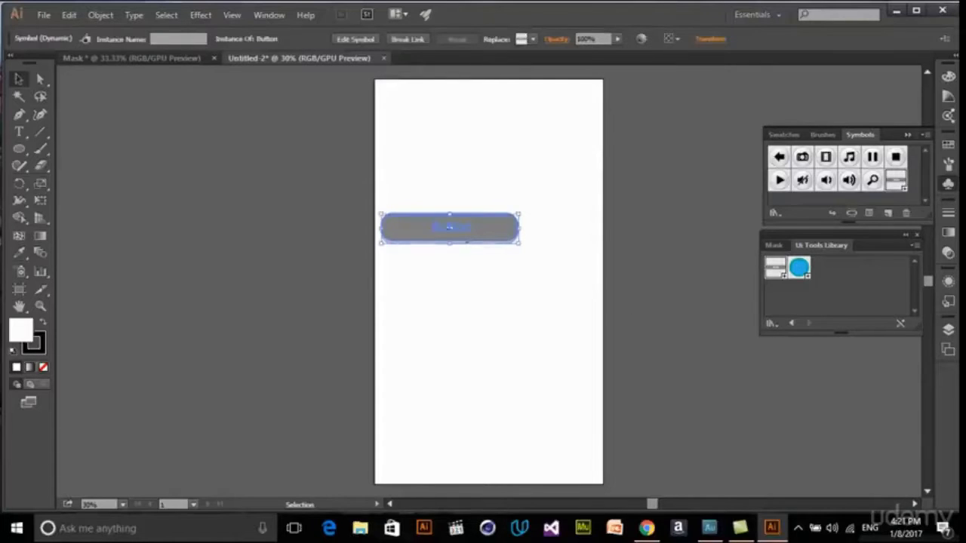
double_click(463, 236)
left_click(569, 285)
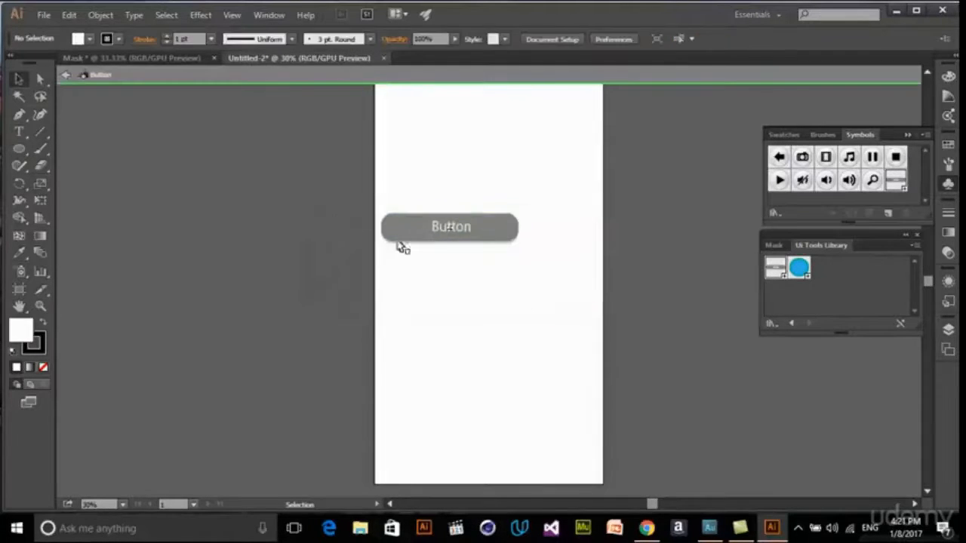
left_click(459, 228)
key("t")
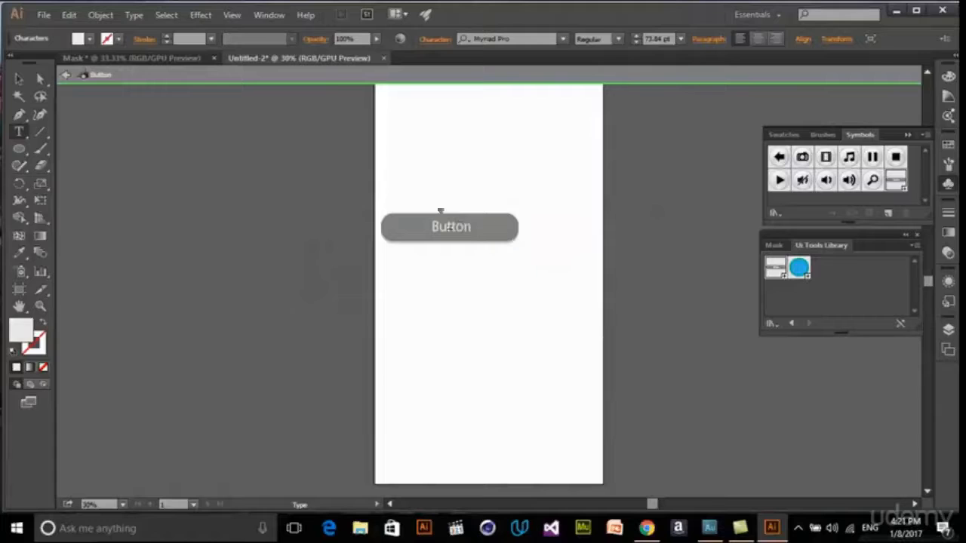
left_click_drag(451, 226, 384, 212)
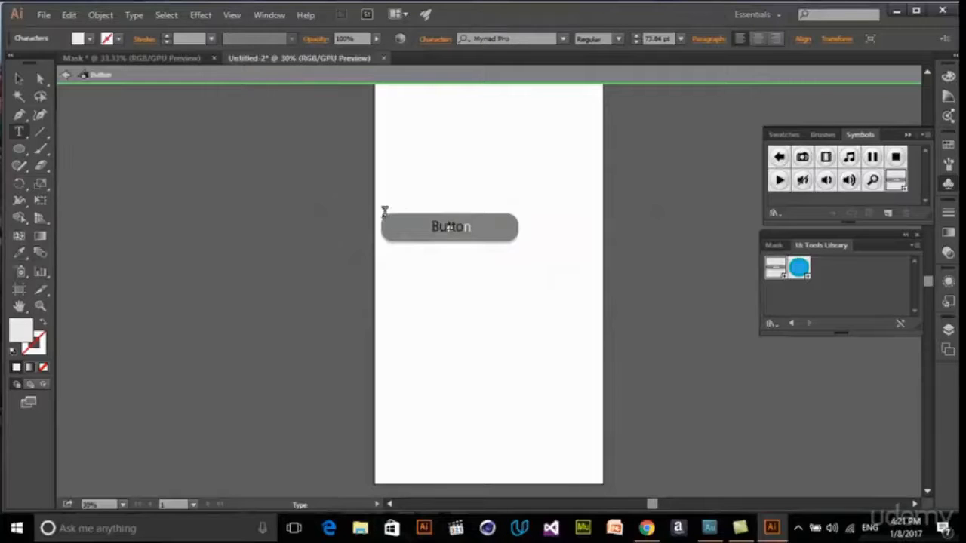
type("Click")
left_click(19, 78)
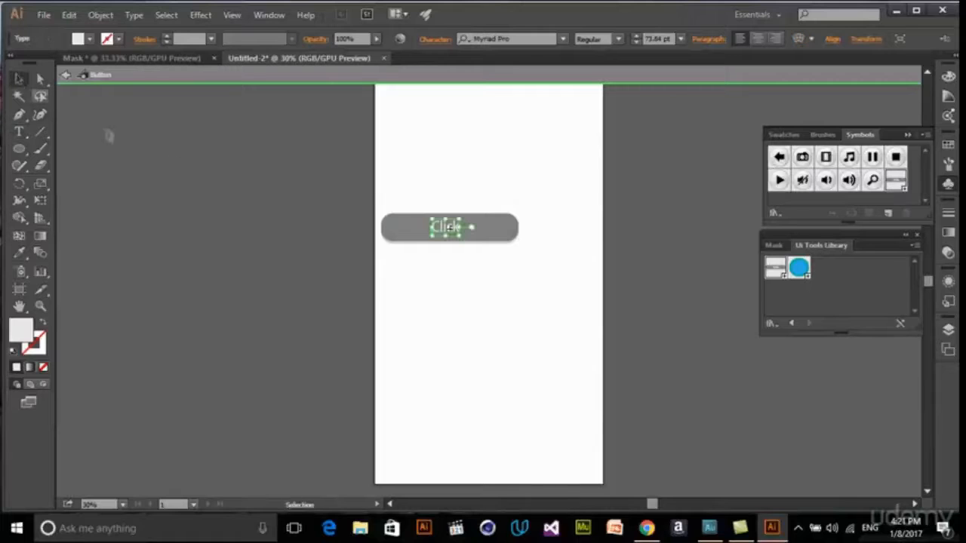
left_click(533, 269)
double_click(532, 270)
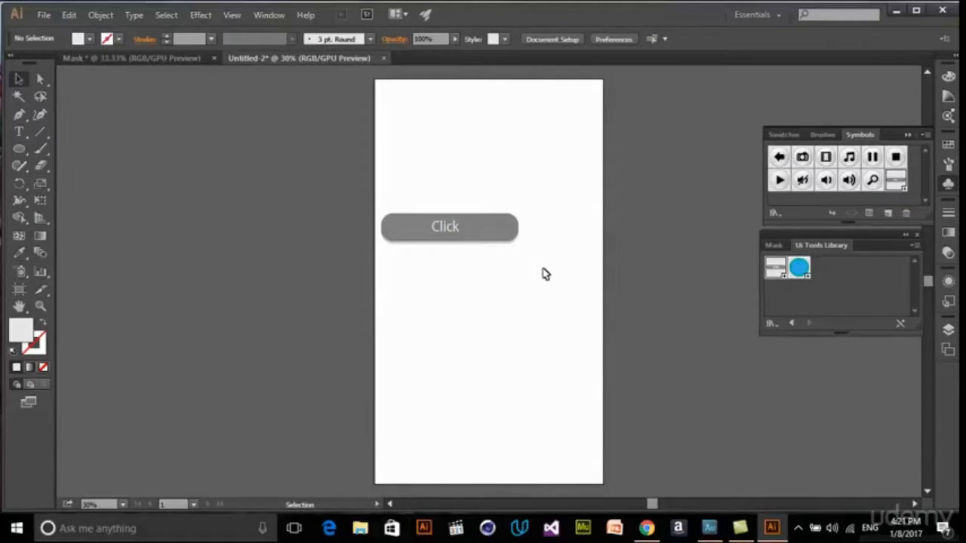
- Delete the button instance from the artboard and place three Radio Button instances from the Ui Tools Library instead
key("ctrl+a")
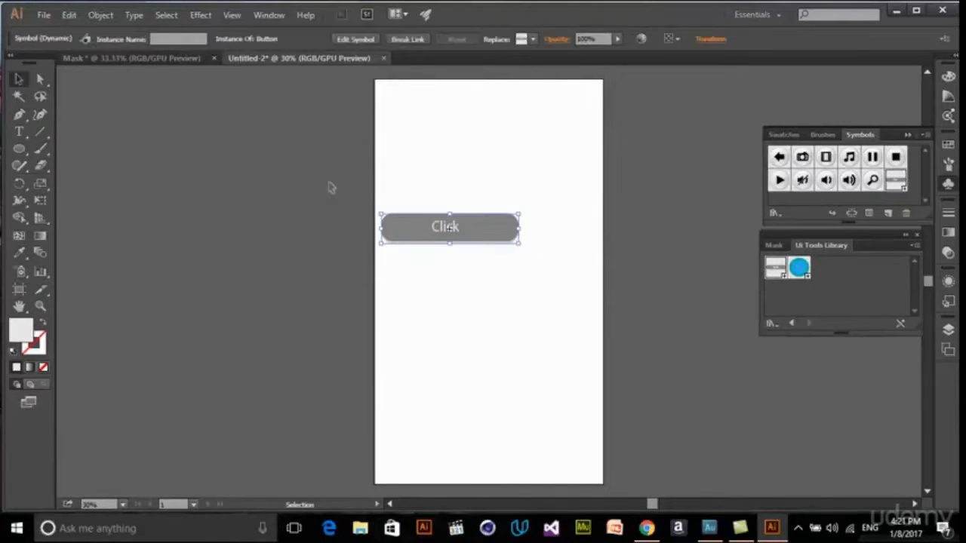
key("Delete")
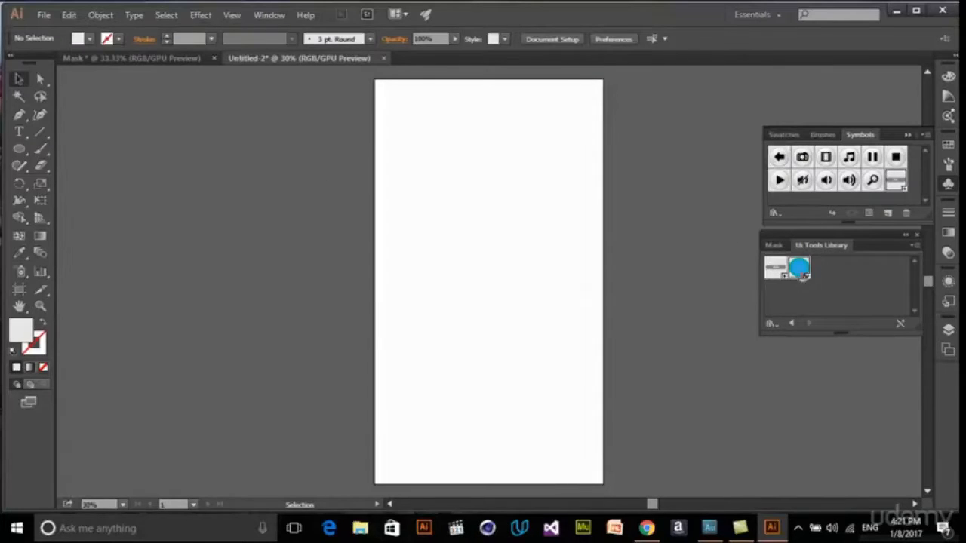
left_click_drag(799, 267, 572, 263)
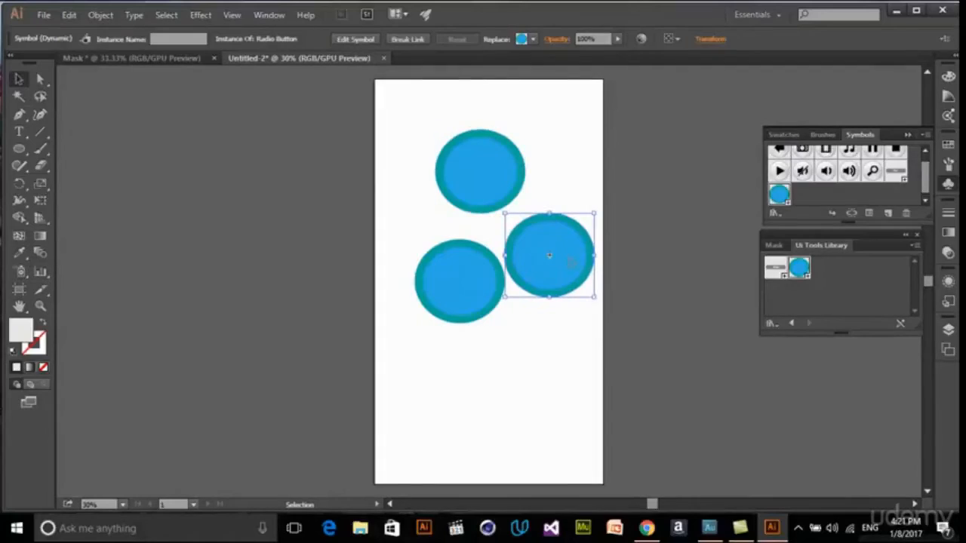